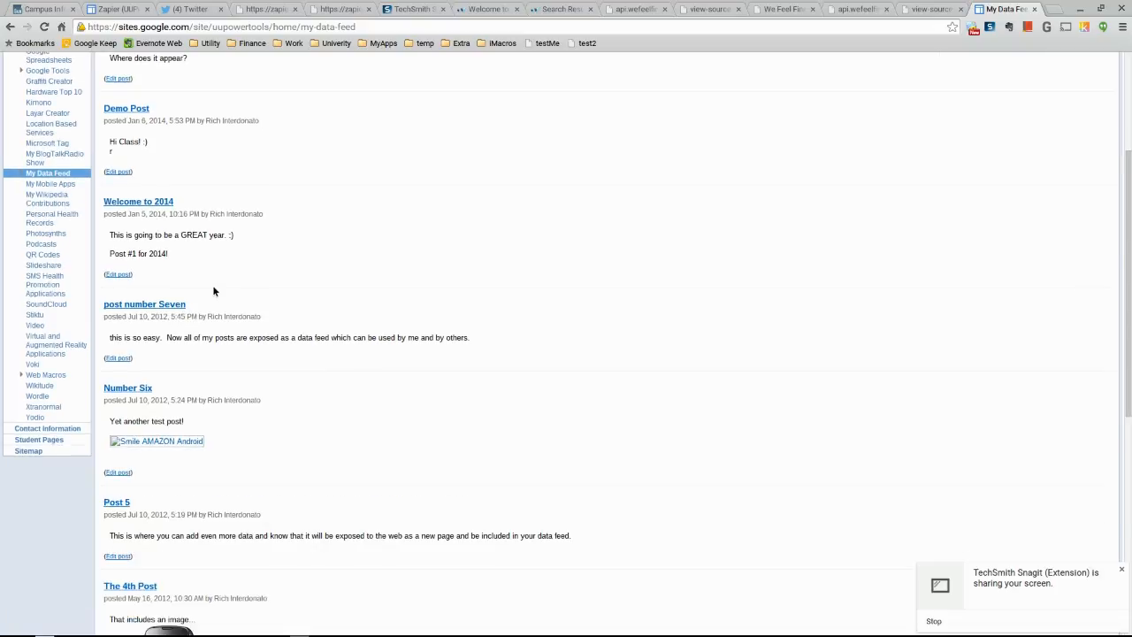
- Create a page named RSS_Data with the Announcements template, placed under My Data Feed
{"action": "scroll", "coordinate": [212, 284], "scroll_direction": "up", "scroll_amount": 4}
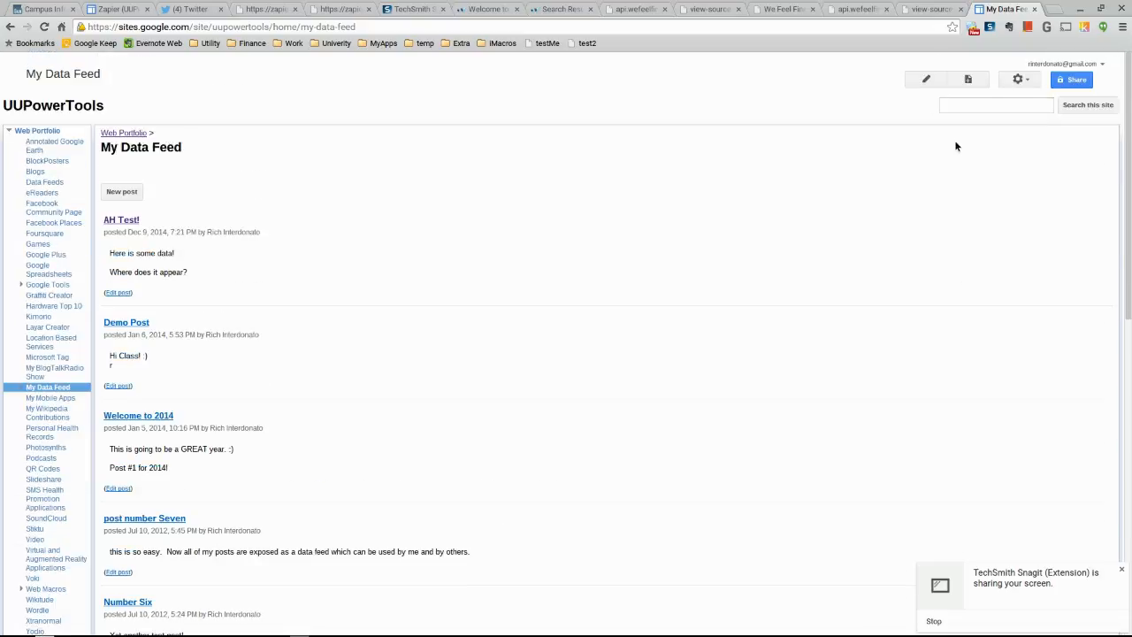
{"action": "left_click", "coordinate": [968, 81]}
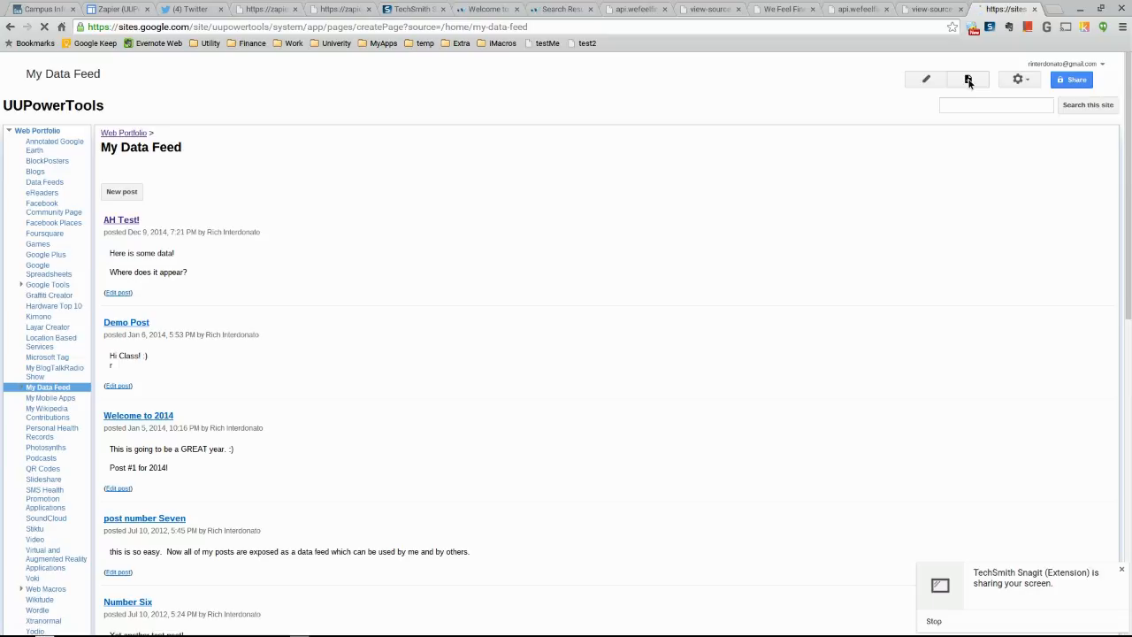
{"action": "left_click", "coordinate": [158, 215]}
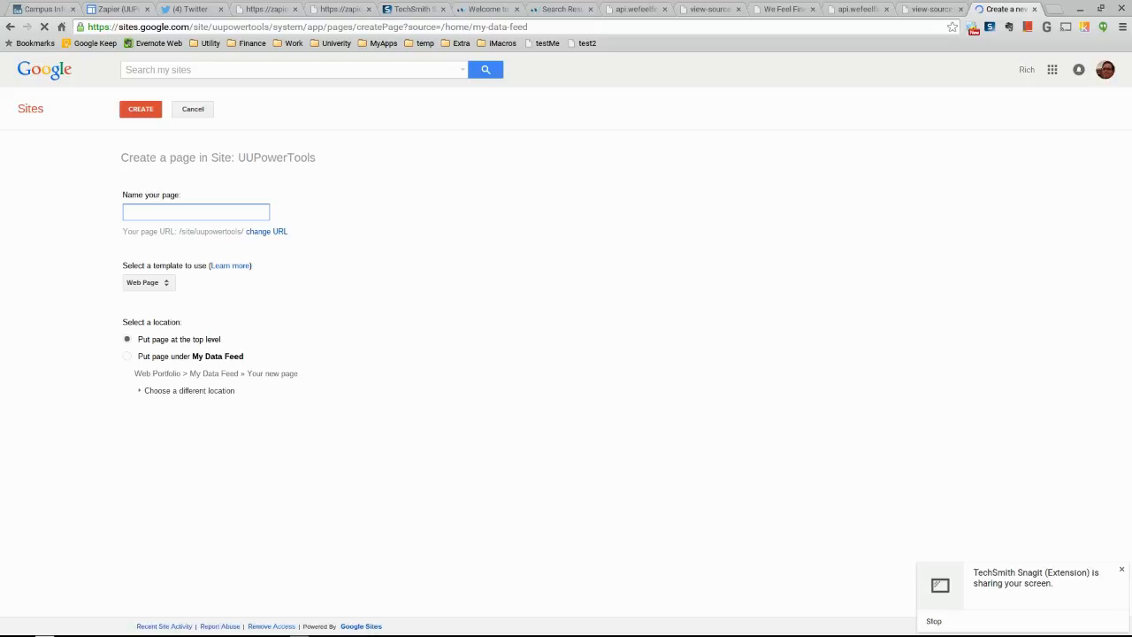
{"action": "type", "text": "RSS"}
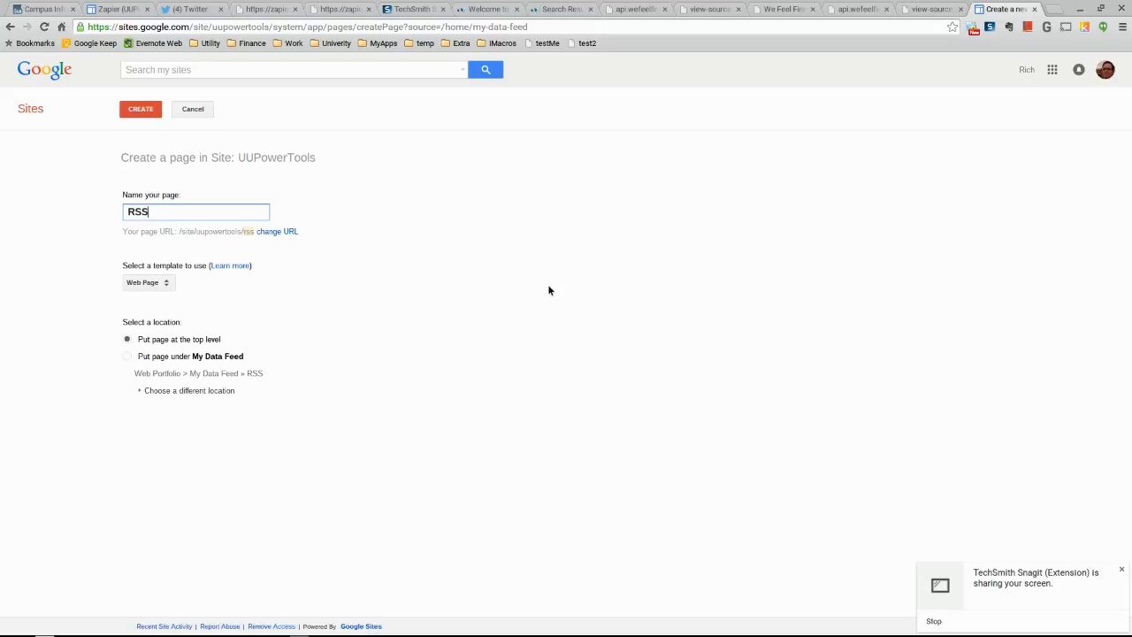
{"action": "type", "text": "_Data"}
{"action": "left_click", "coordinate": [138, 283]}
{"action": "left_click", "coordinate": [164, 301]}
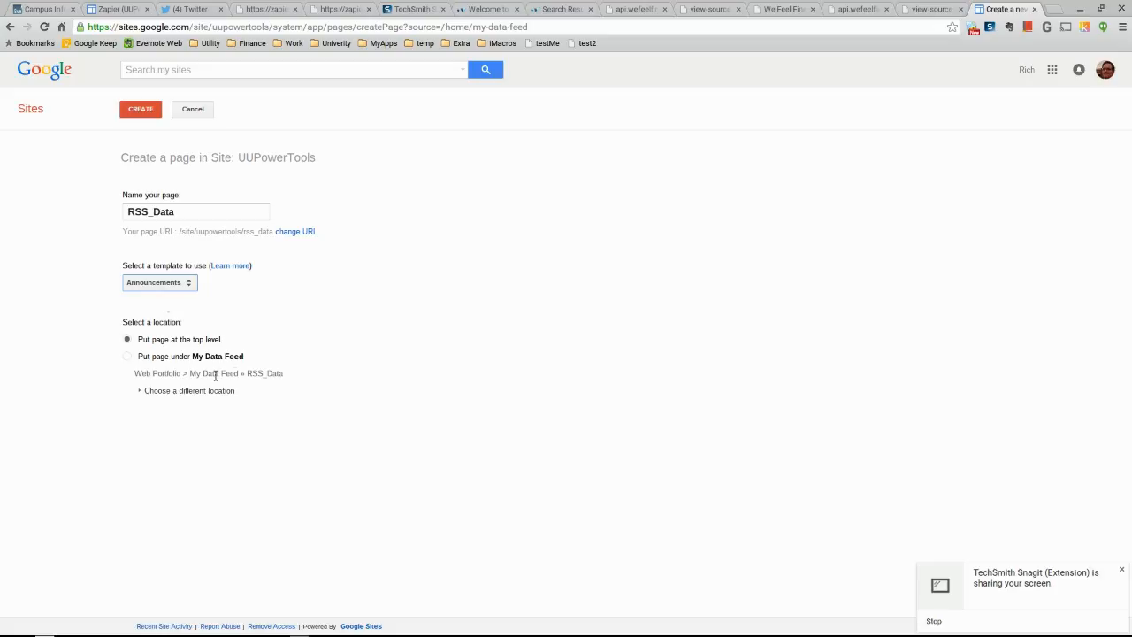
{"action": "left_click", "coordinate": [127, 357]}
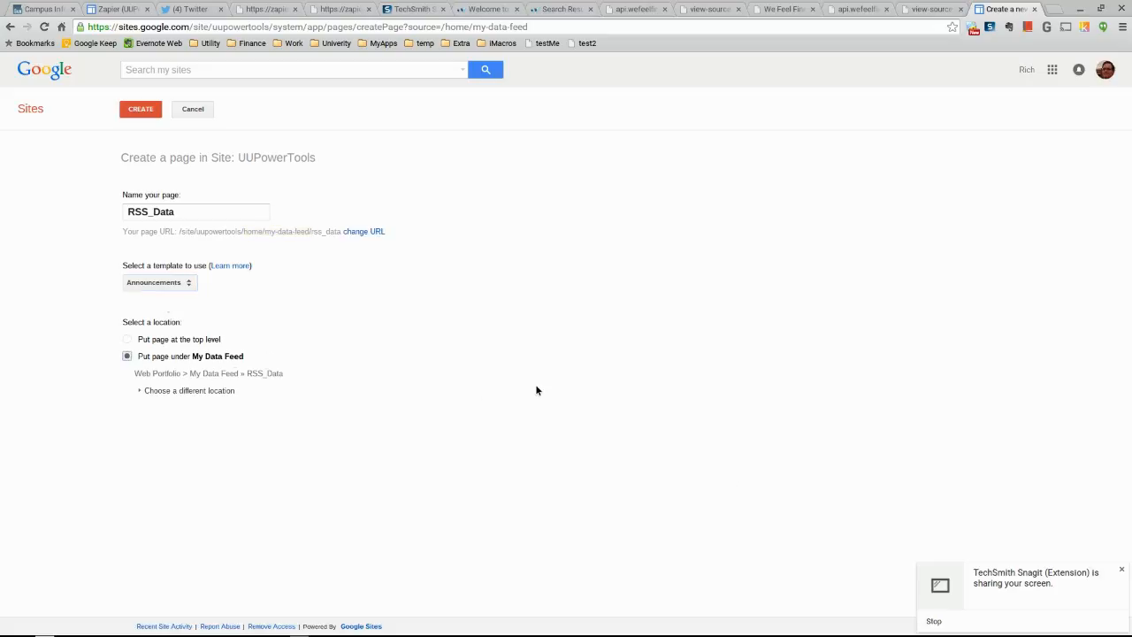
{"action": "left_click", "coordinate": [130, 110]}
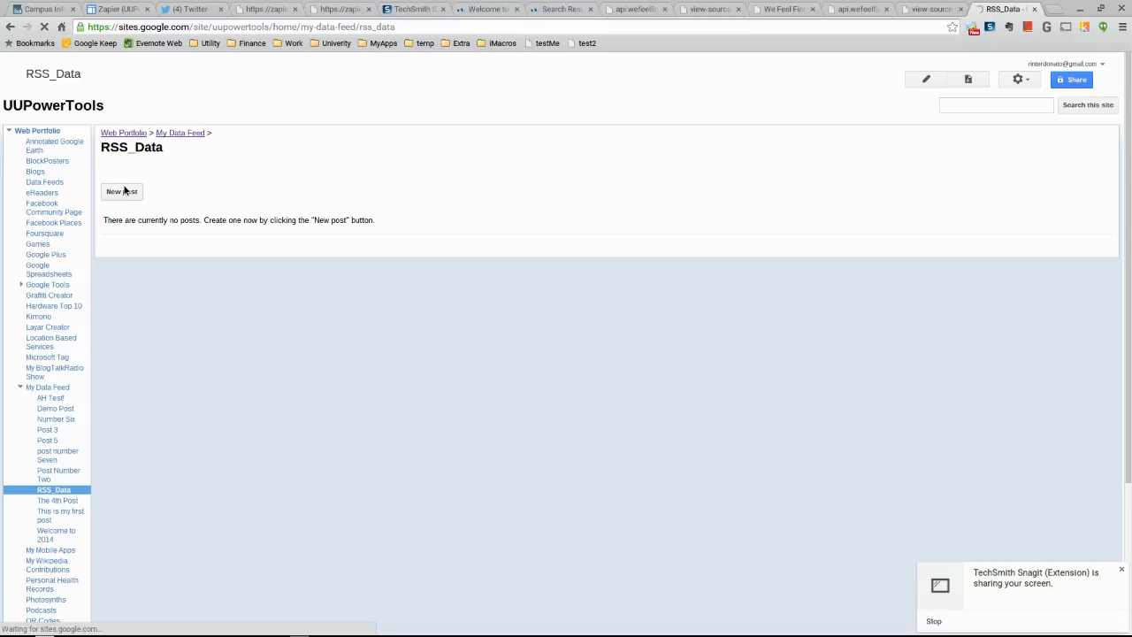
- Start a new post on the RSS_Data page and title it "My First Post on the Announcement page"
{"action": "left_click", "coordinate": [123, 191]}
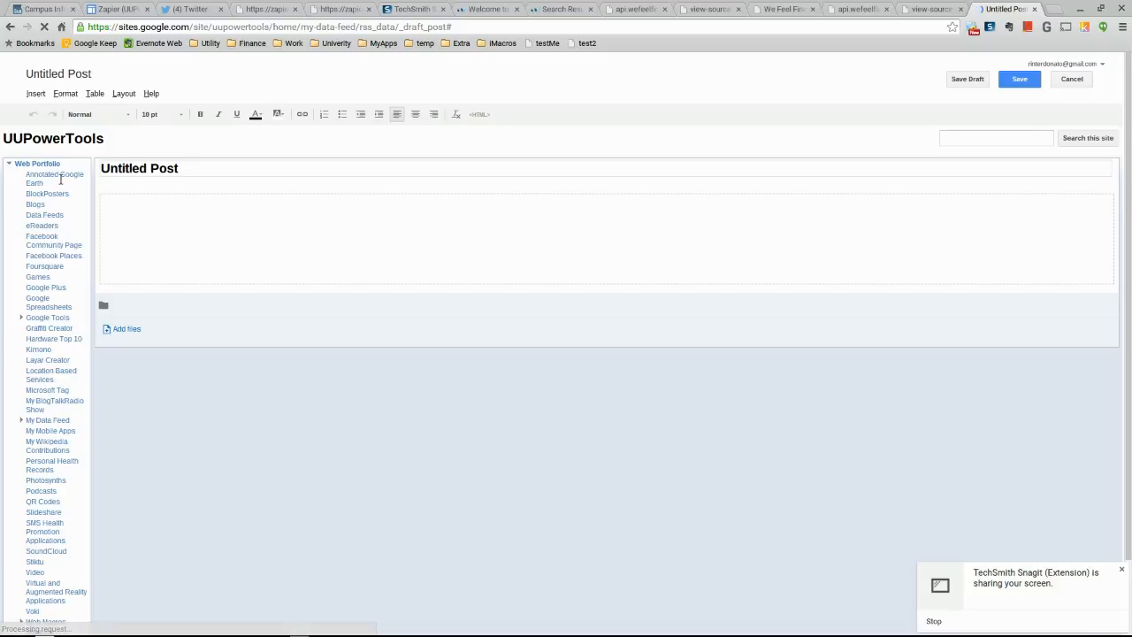
{"action": "left_click_drag", "start_coordinate": [195, 167], "coordinate": [94, 212]}
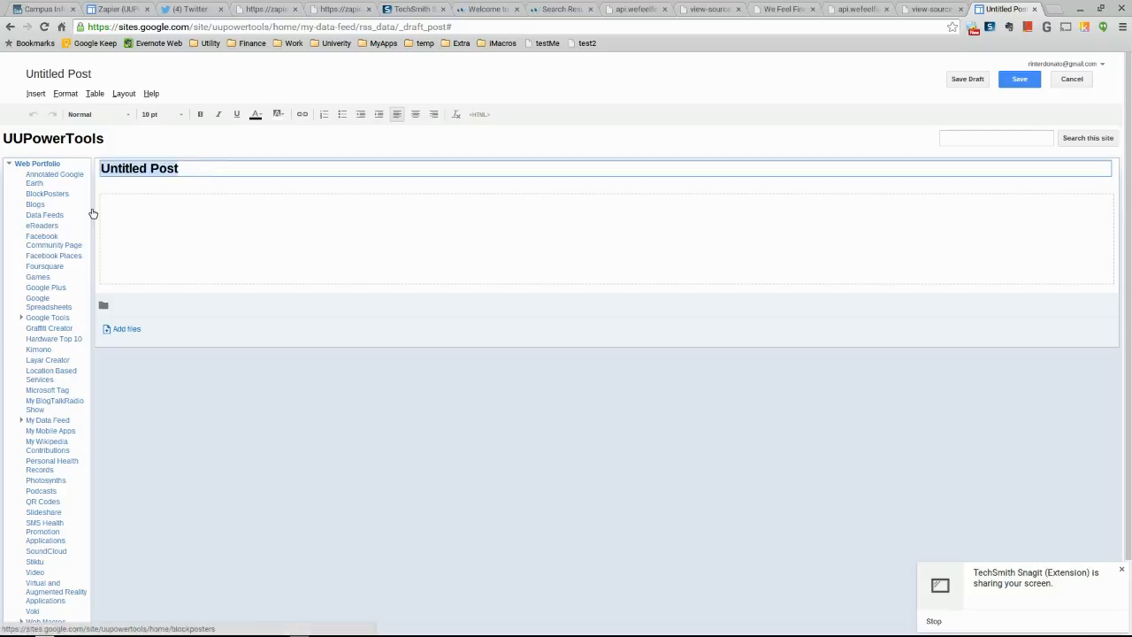
{"action": "type", "text": "My Fi"}
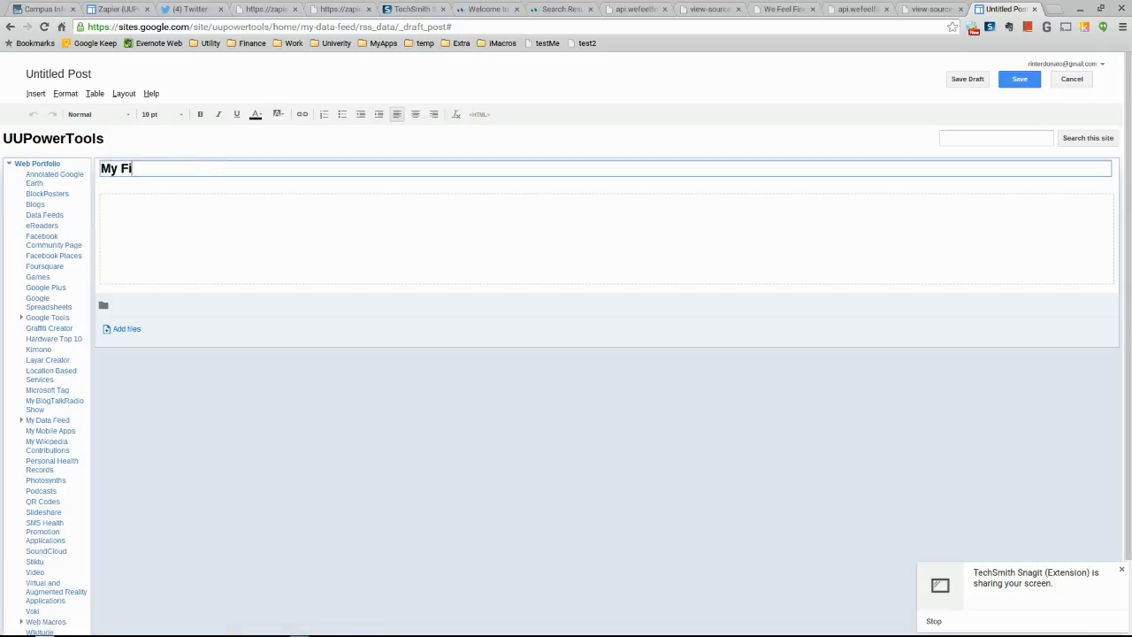
{"action": "type", "text": "rst Post on the Announce"}
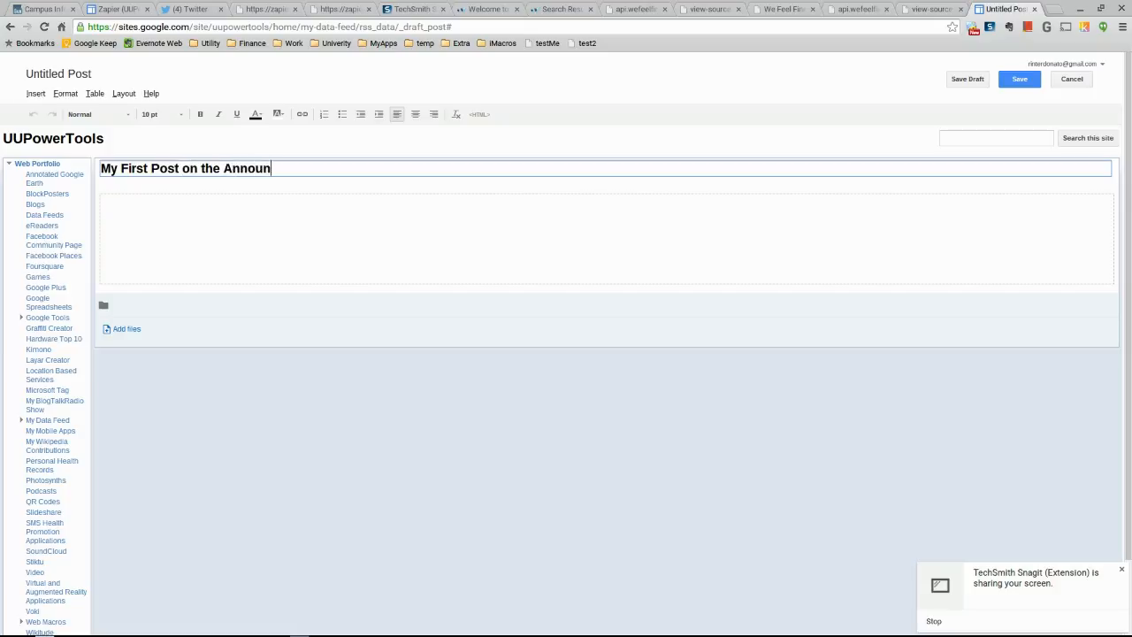
{"action": "key", "text": "BackSpace"}
{"action": "type", "text": "ement paage"}
{"action": "key", "text": "BackSpace"}
{"action": "key", "text": "BackSpace"}
{"action": "key", "text": "BackSpace"}
{"action": "type", "text": "ge"}
- Write "hi" and "look" on separate lines of the post body, formatting "look" as bold 24 pt
{"action": "left_click", "coordinate": [241, 232]}
{"action": "type", "text": "hi "}
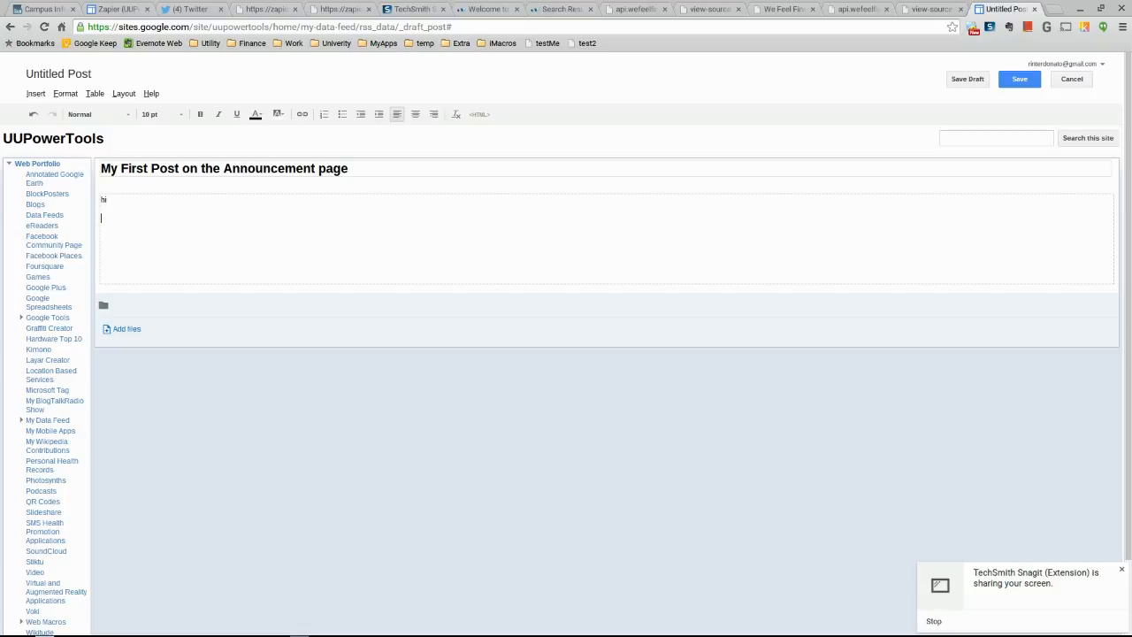
{"action": "type", "text": "look"}
{"action": "left_click_drag", "start_coordinate": [119, 221], "coordinate": [91, 217]}
{"action": "left_click", "coordinate": [200, 114]}
{"action": "left_click", "coordinate": [177, 115]}
{"action": "left_click", "coordinate": [163, 214]}
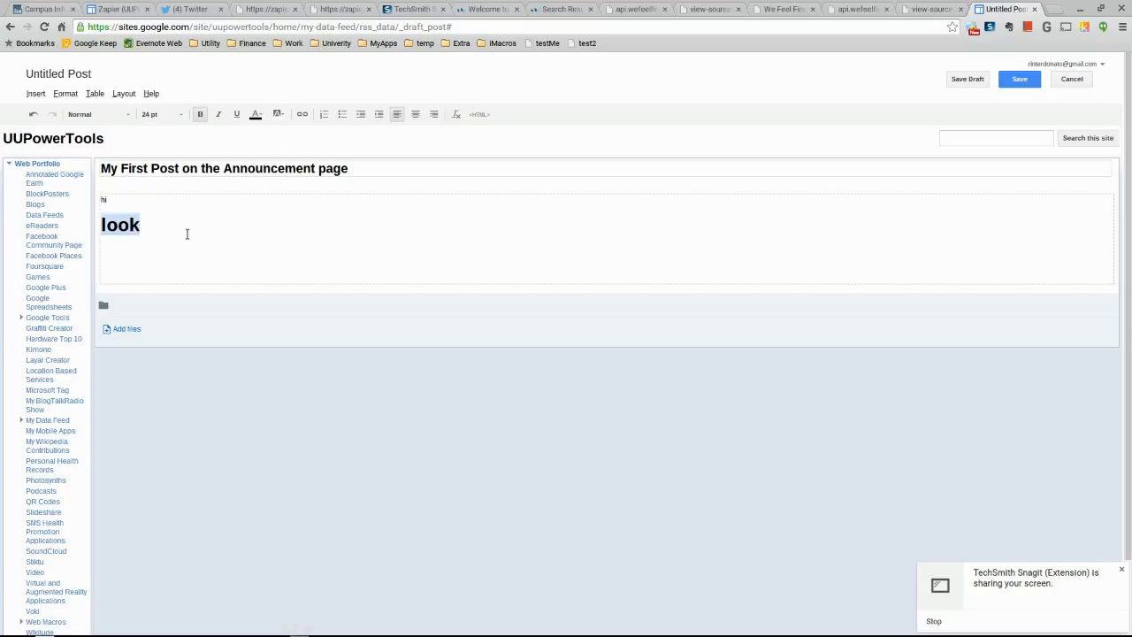
{"action": "left_click", "coordinate": [161, 262]}
{"action": "key", "text": "Return"}
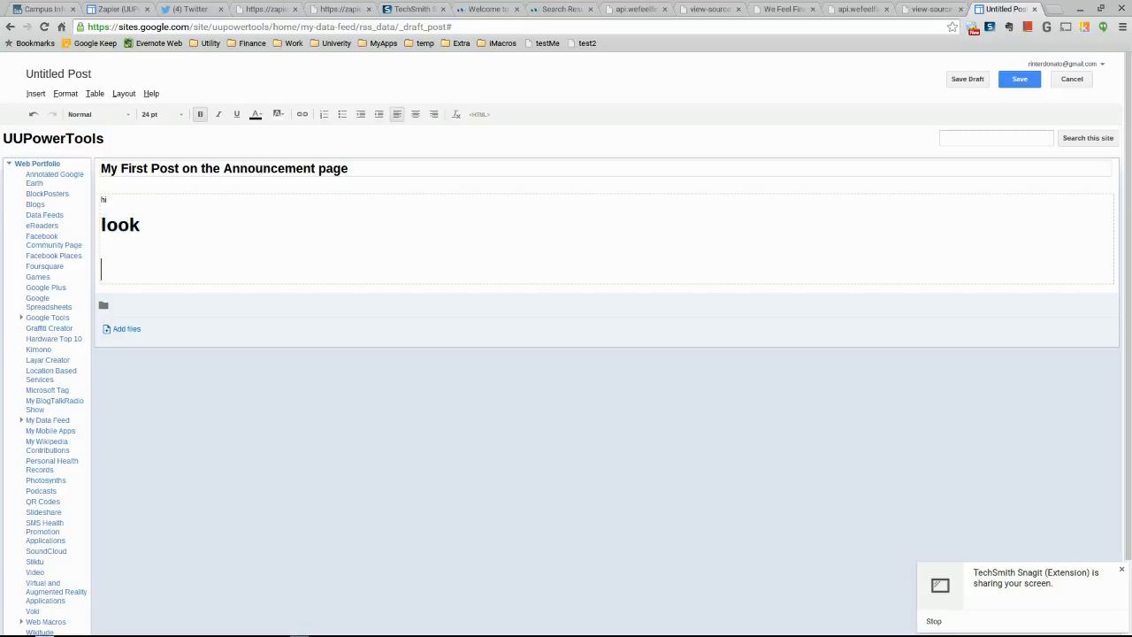
{"action": "left_click", "coordinate": [28, 94]}
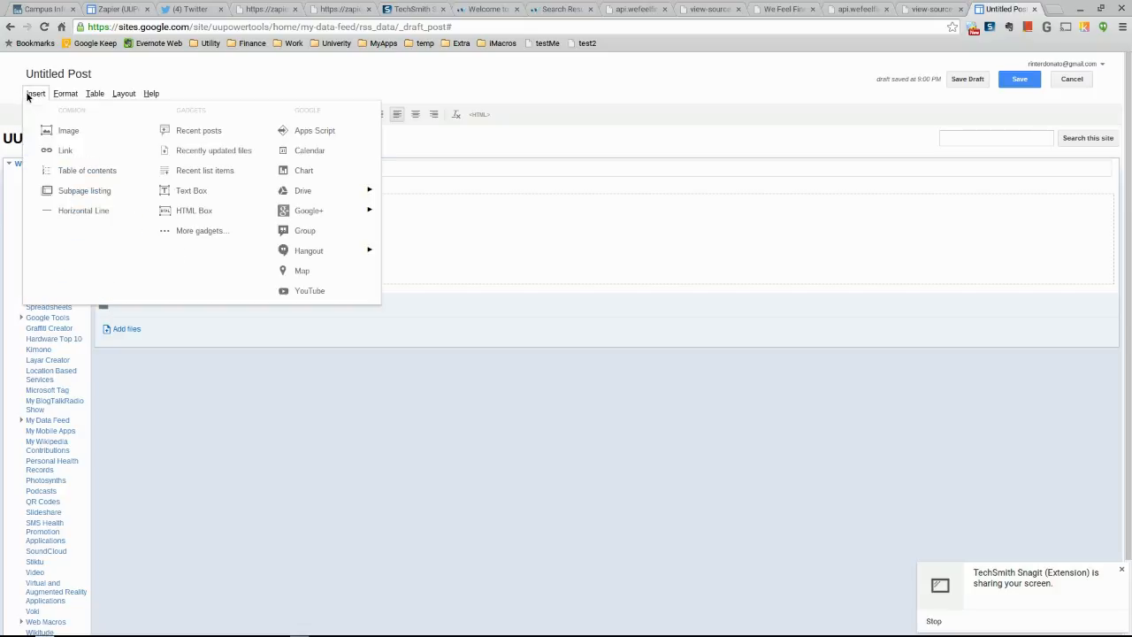
{"action": "left_click", "coordinate": [86, 131]}
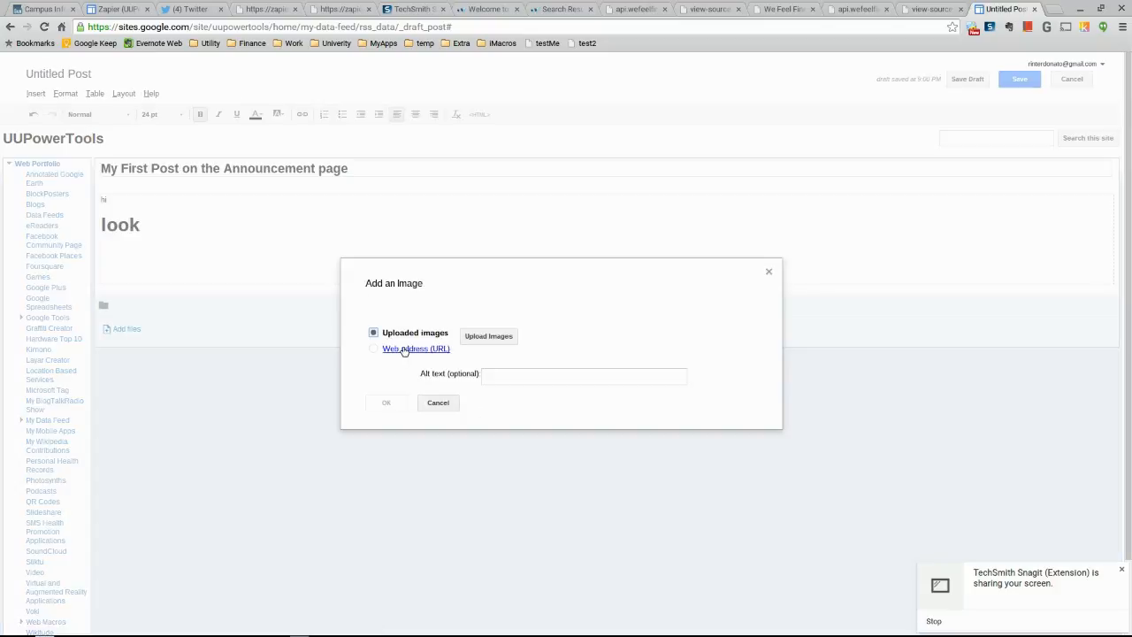
{"action": "left_click", "coordinate": [435, 402]}
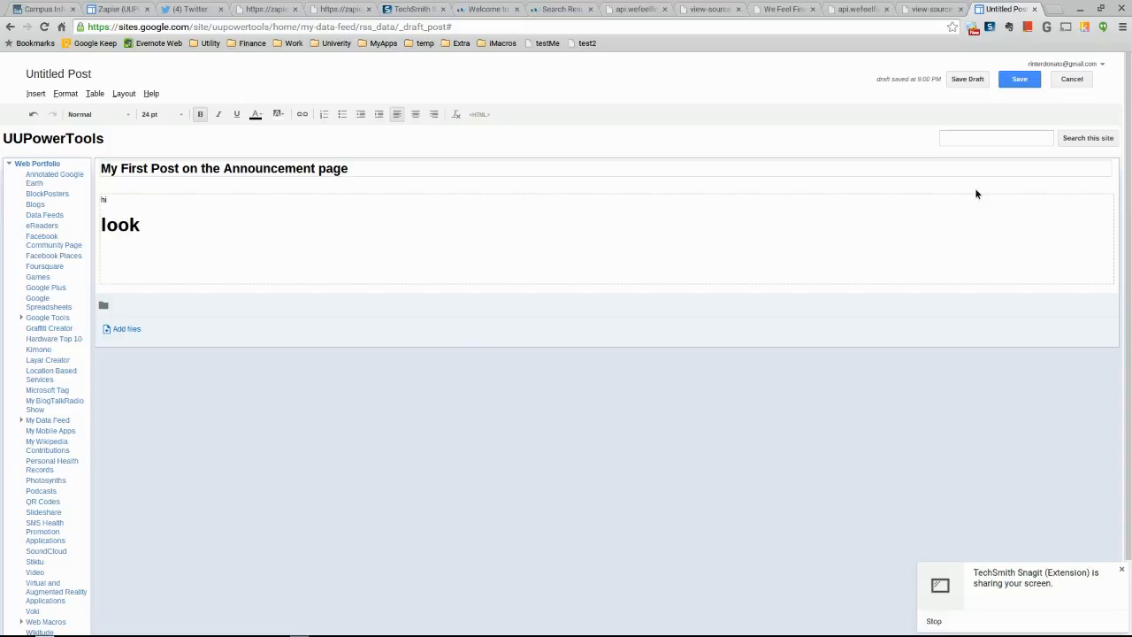
- Save the first post and go back to the RSS_Data page
{"action": "left_click", "coordinate": [1020, 78]}
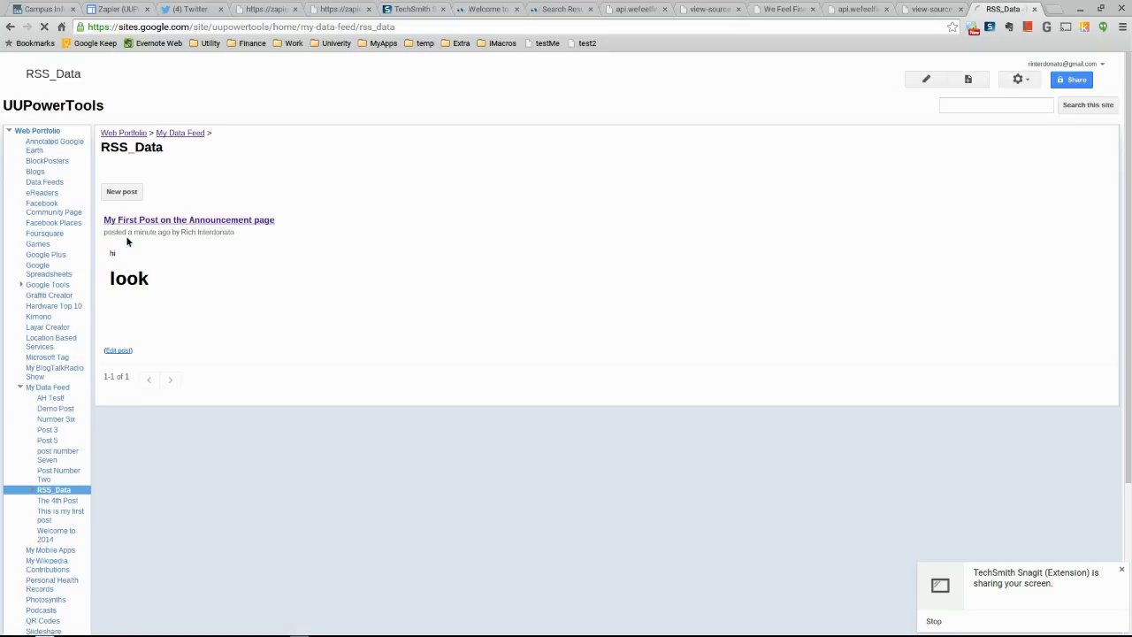
{"action": "left_click", "coordinate": [83, 512]}
- Add and save a post titled "Second Post" with the text "Cool right?", and return to the RSS_Data page
{"action": "left_click", "coordinate": [115, 193]}
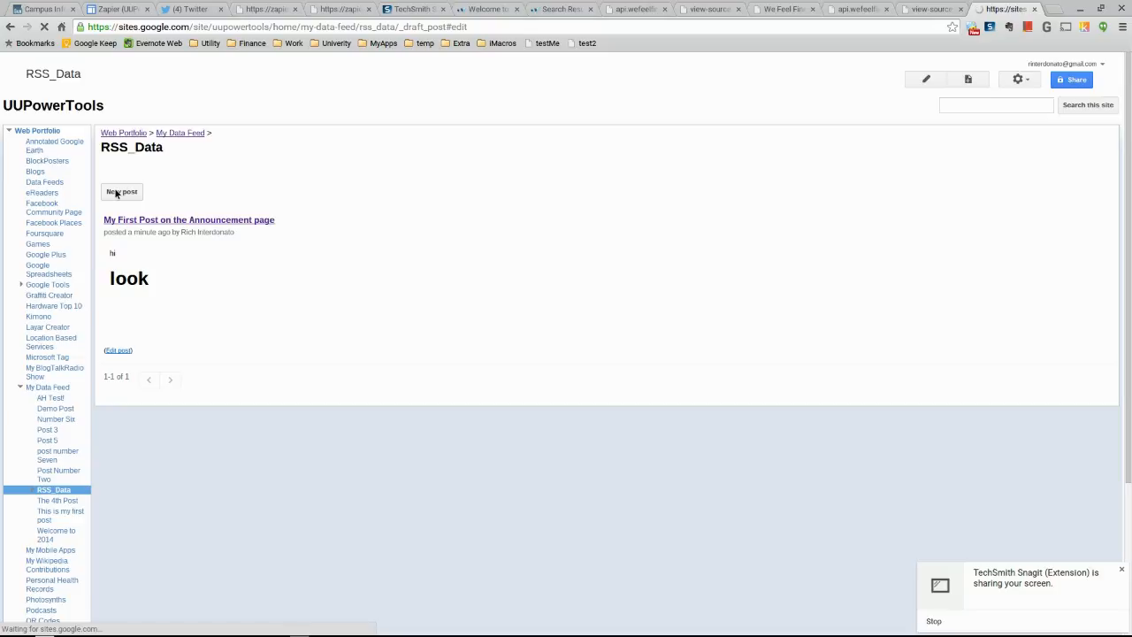
{"action": "left_click", "coordinate": [923, 79]}
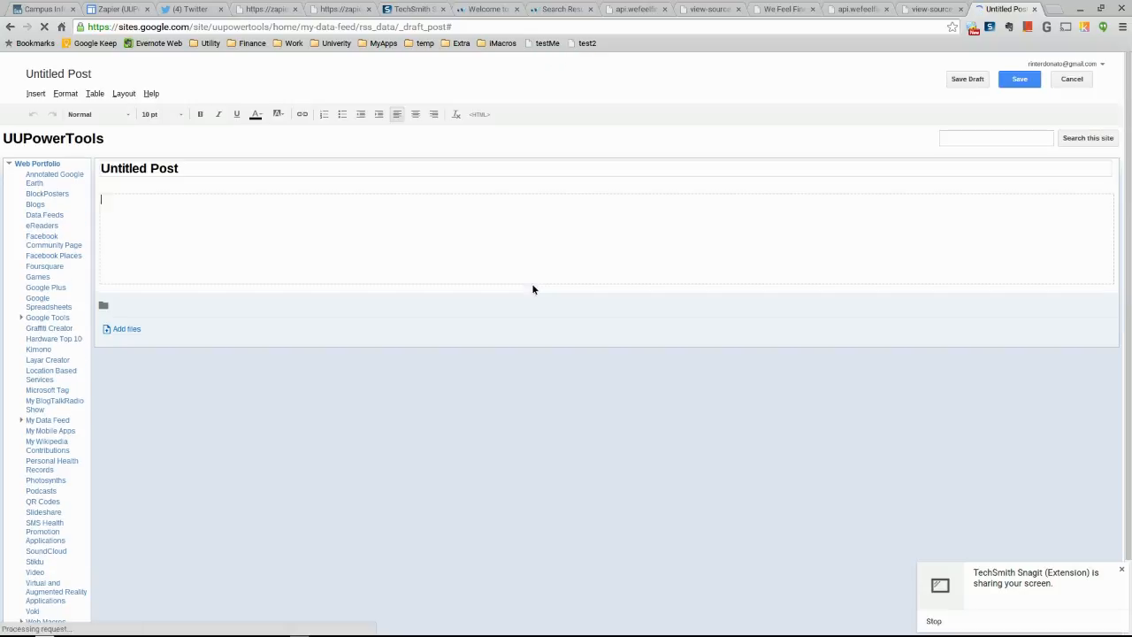
{"action": "double_click", "coordinate": [110, 169]}
{"action": "type", "text": "Second"}
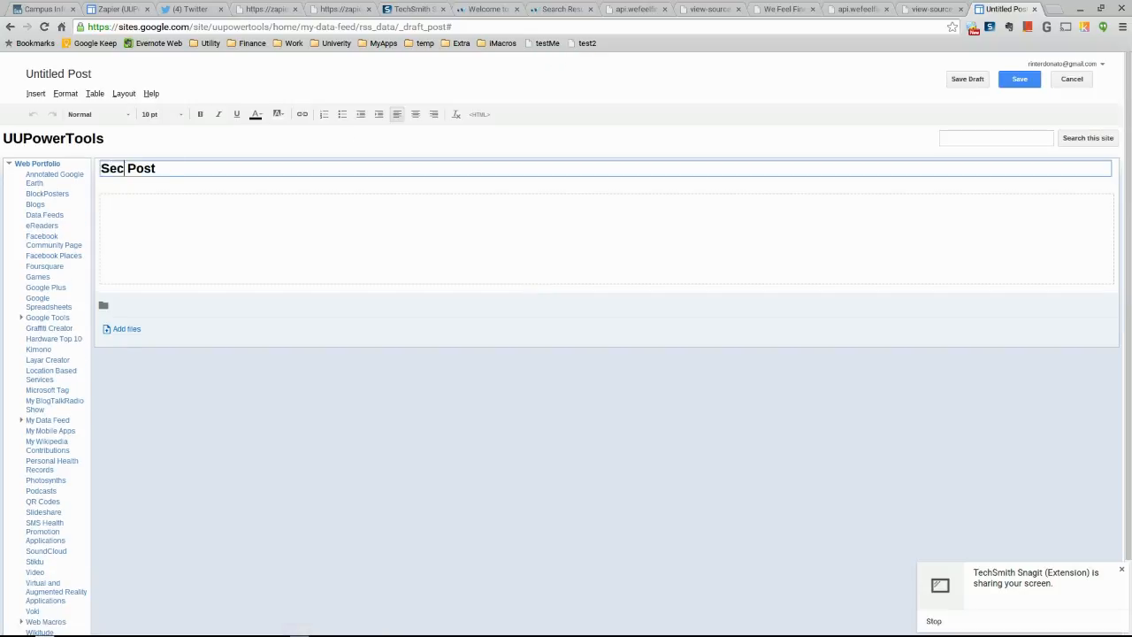
{"action": "left_click", "coordinate": [270, 211]}
{"action": "type", "text": "Cool right?"}
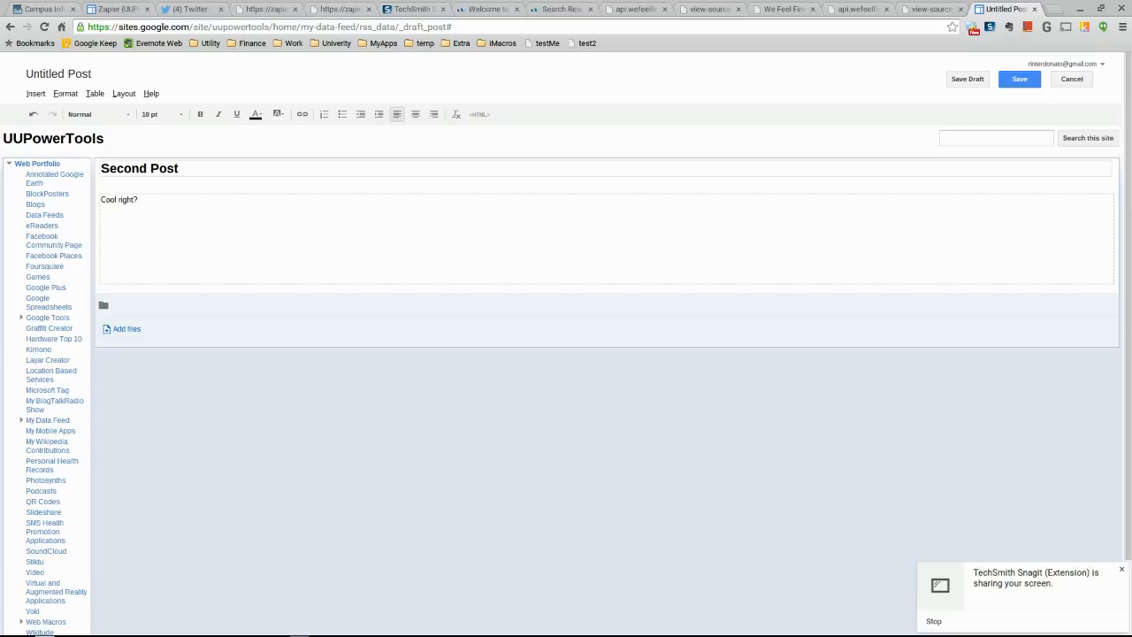
{"action": "left_click", "coordinate": [1019, 79]}
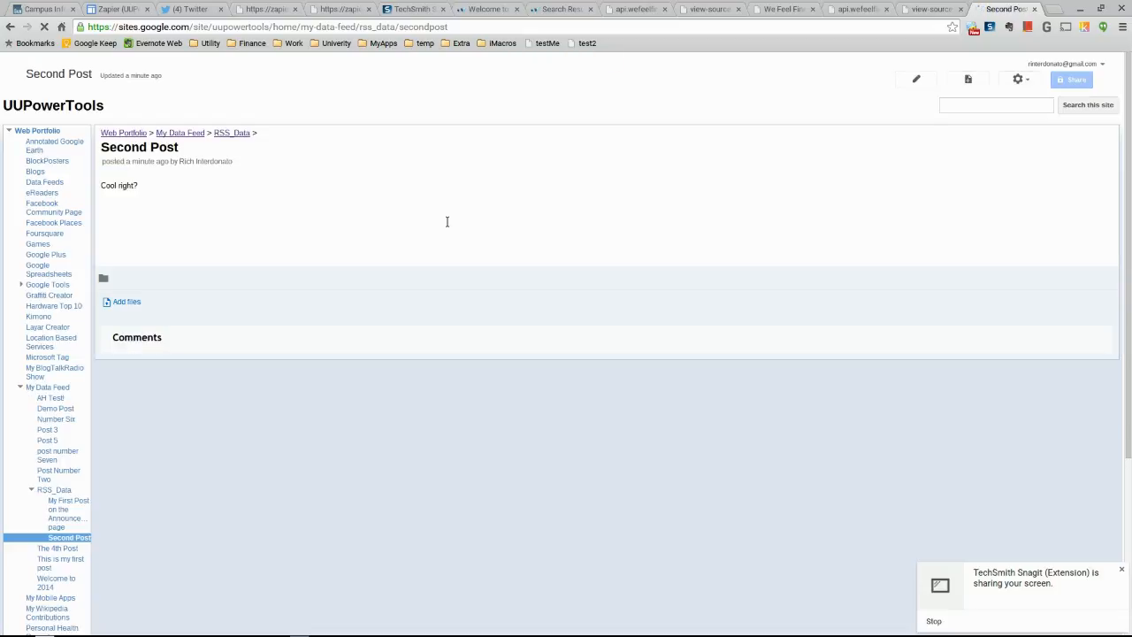
{"action": "left_click", "coordinate": [234, 134]}
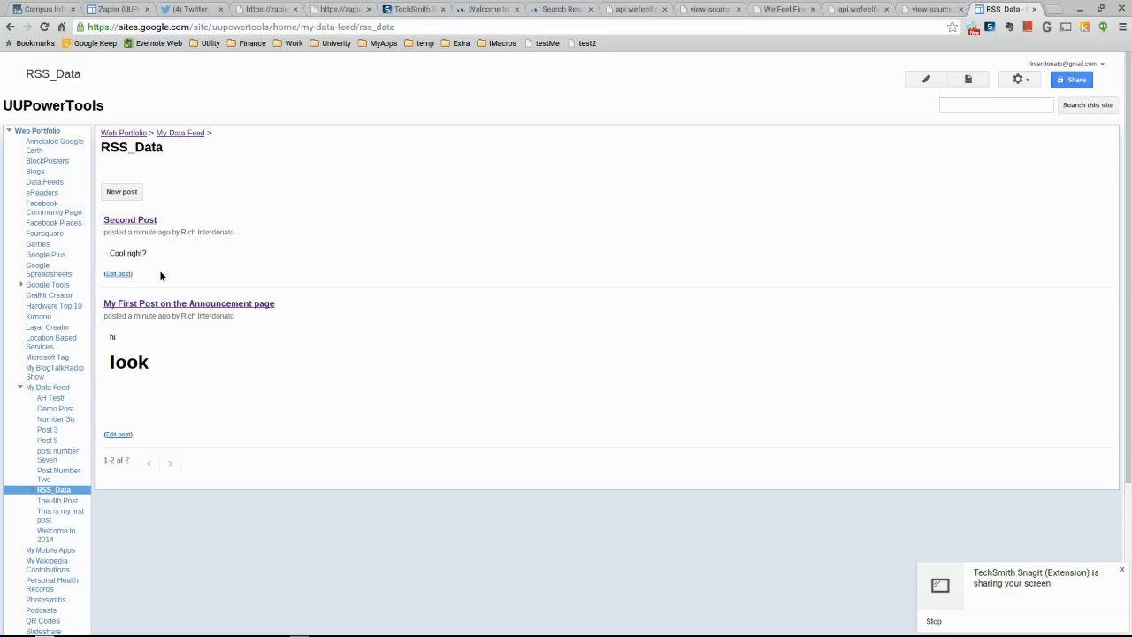
- Change the site's sharing to "On - Public on the web" and save the setting
{"action": "left_click", "coordinate": [1069, 78]}
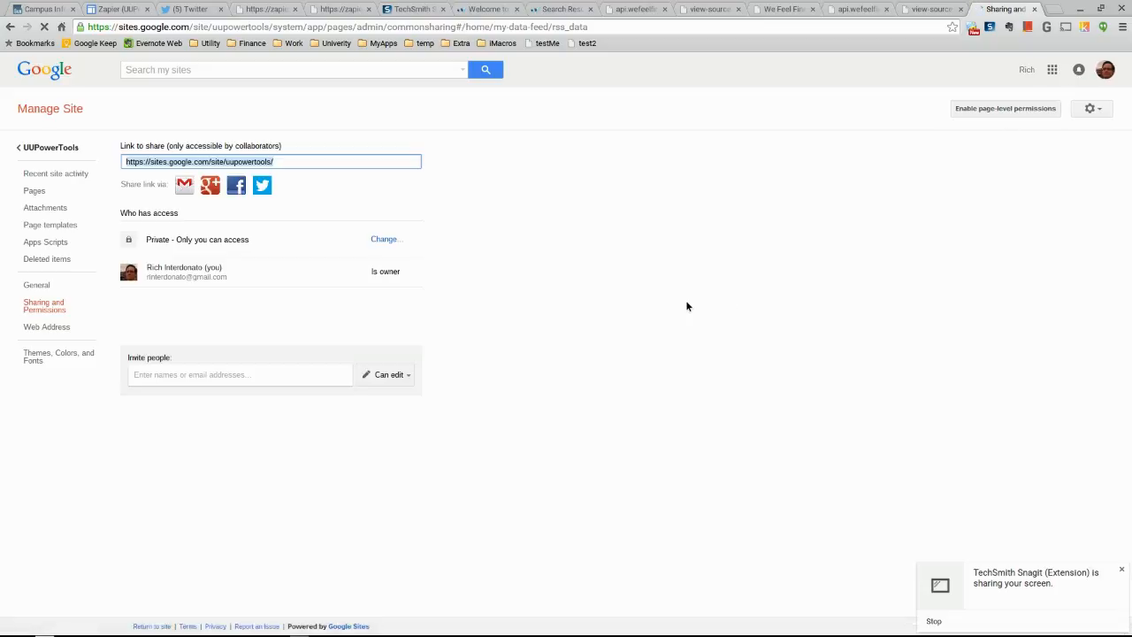
{"action": "left_click", "coordinate": [377, 240]}
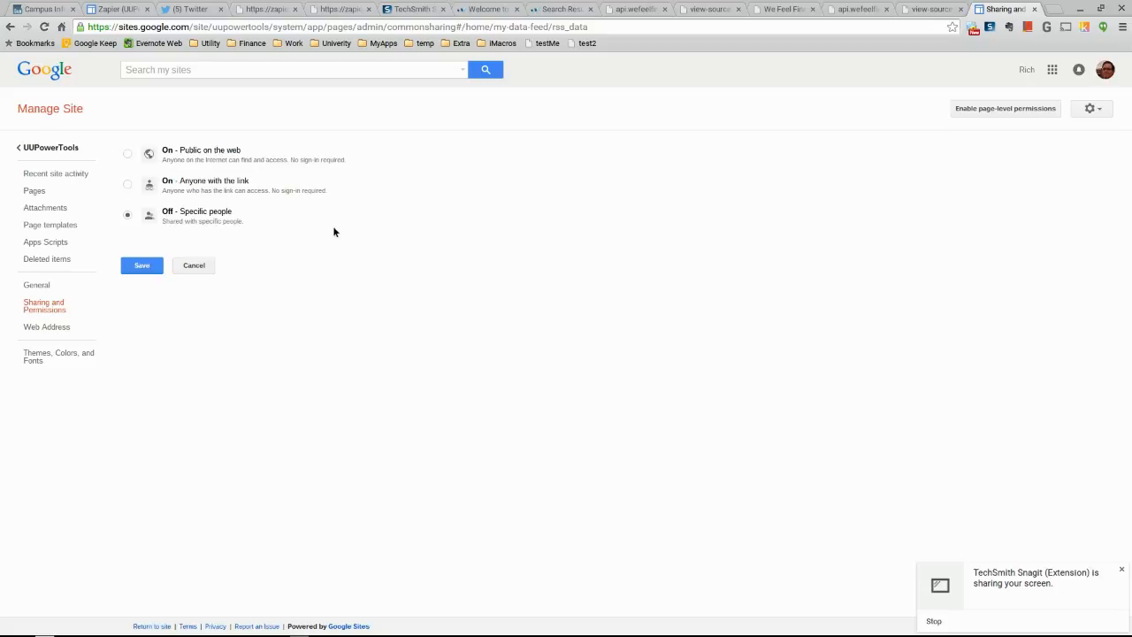
{"action": "left_click", "coordinate": [128, 154]}
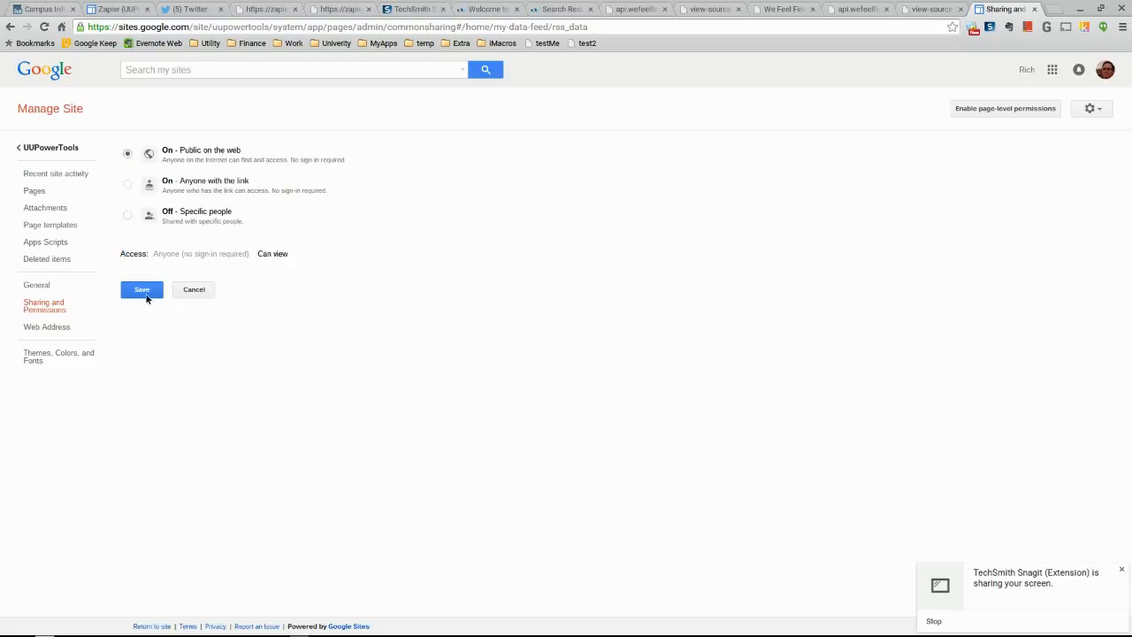
{"action": "left_click", "coordinate": [144, 294]}
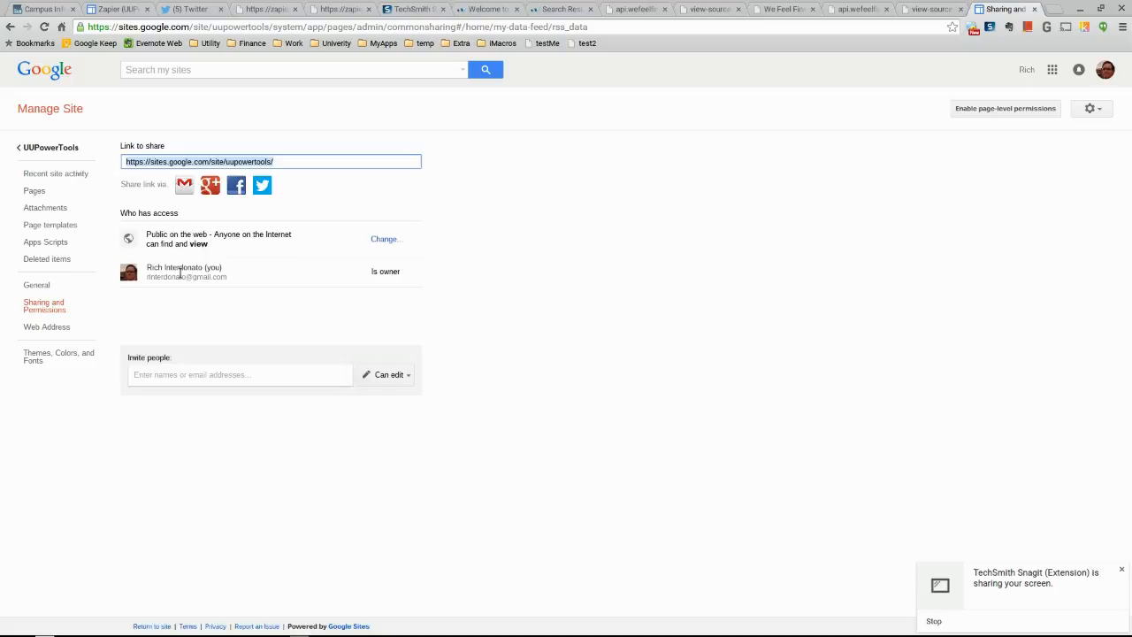
- Return to the RSS_Data page under My Data Feed and open its post subscription feed
{"action": "left_click", "coordinate": [54, 150]}
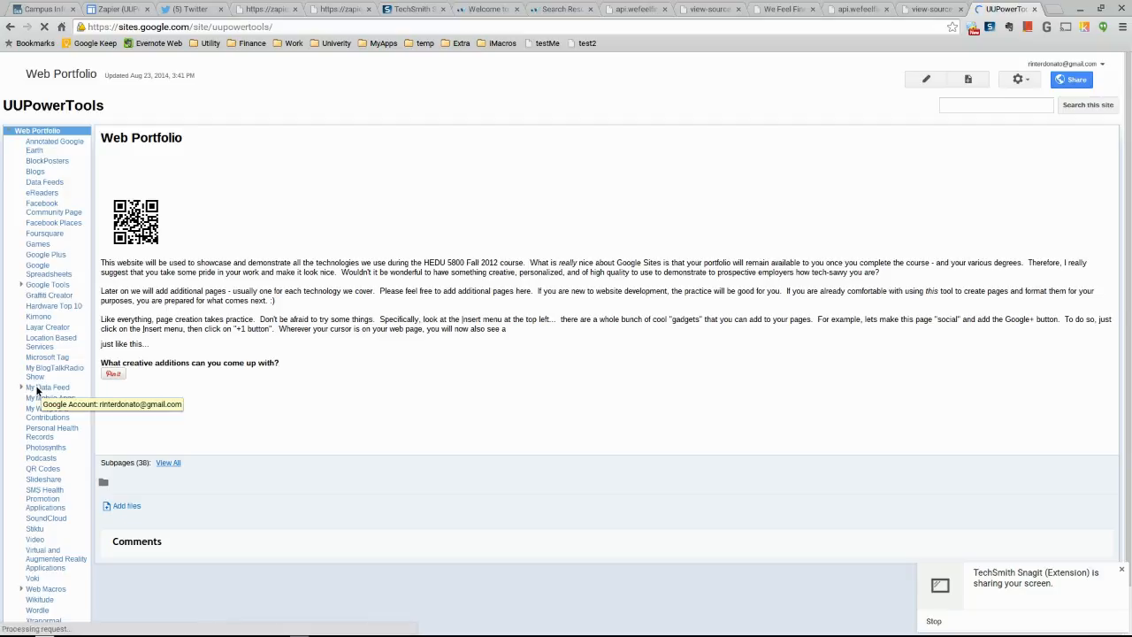
{"action": "left_click", "coordinate": [38, 389]}
{"action": "scroll", "coordinate": [38, 389], "scroll_direction": "down", "scroll_amount": 2}
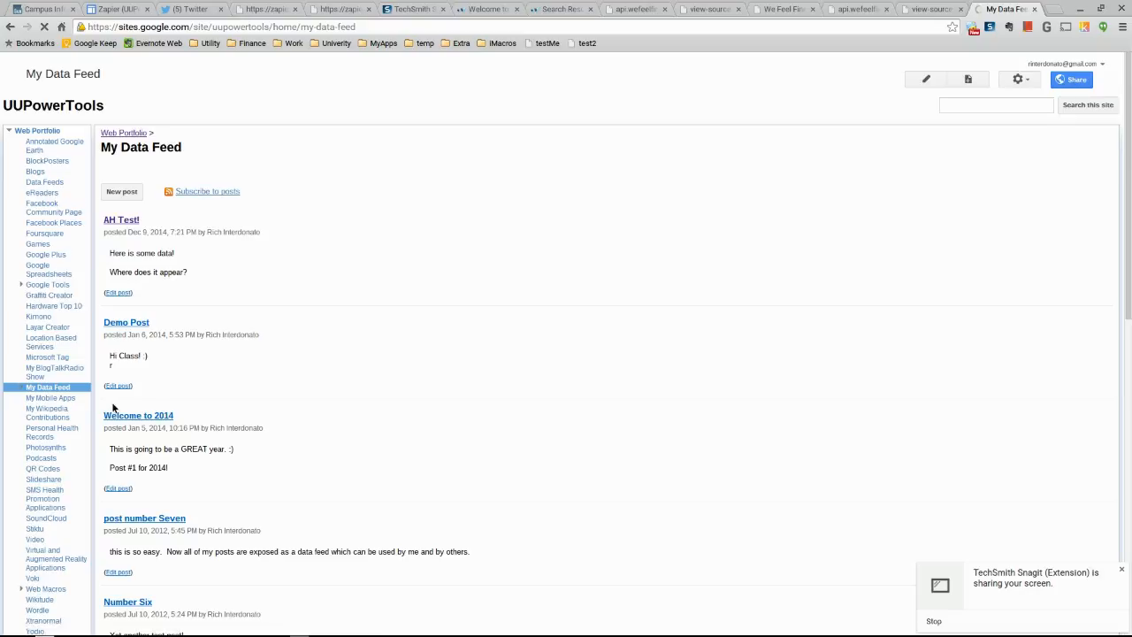
{"action": "scroll", "coordinate": [124, 402], "scroll_direction": "down", "scroll_amount": 1}
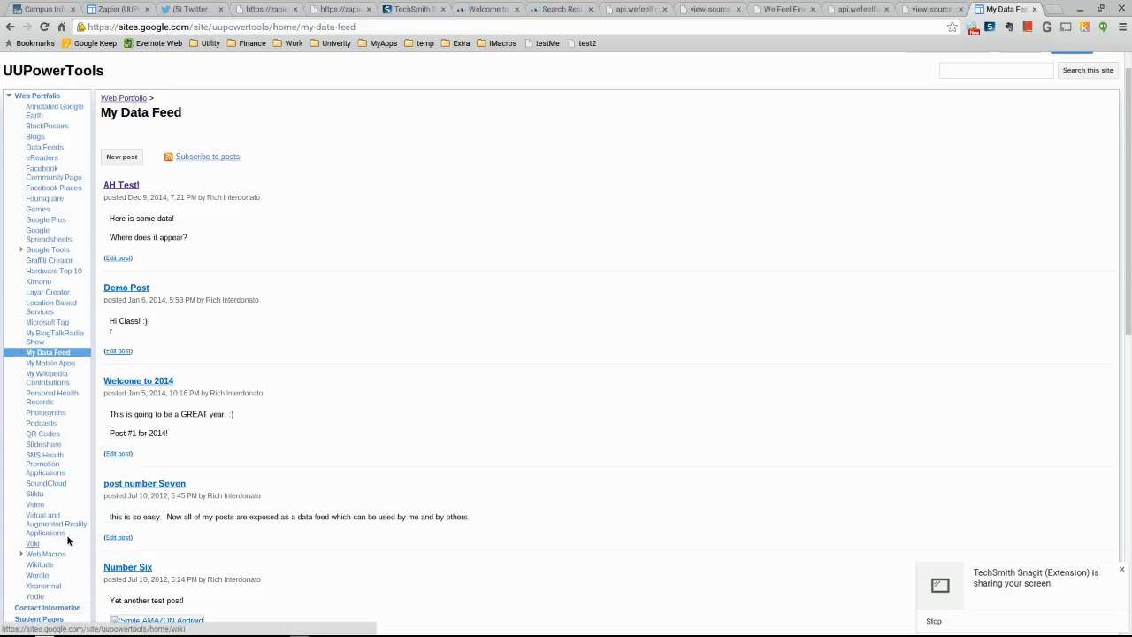
{"action": "left_click", "coordinate": [20, 353]}
{"action": "left_click", "coordinate": [50, 458]}
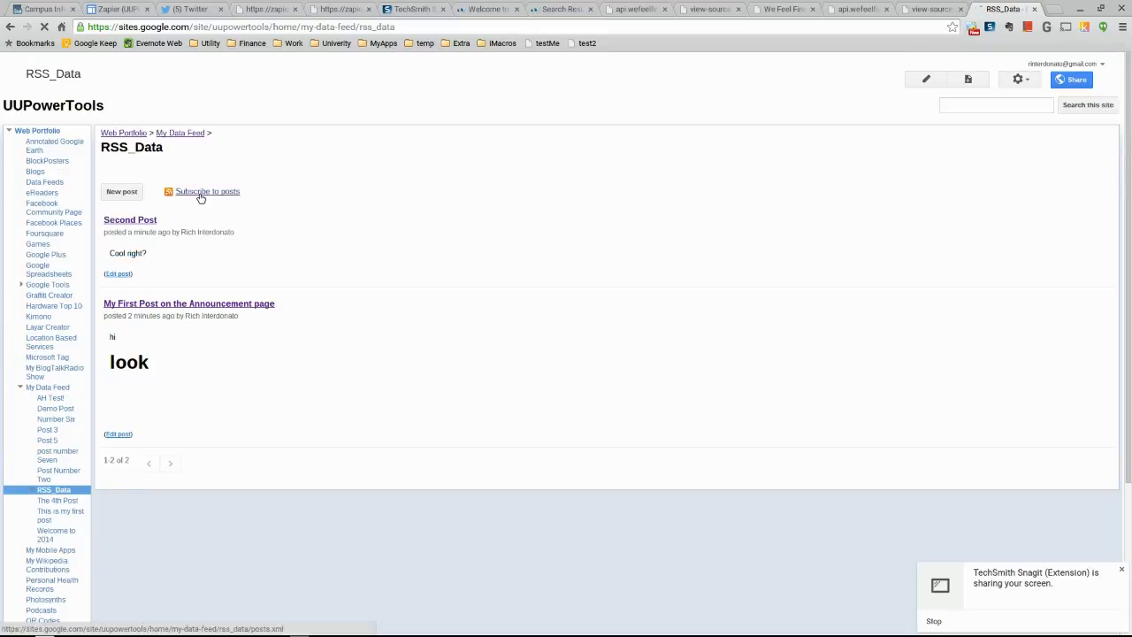
{"action": "left_click", "coordinate": [201, 194]}
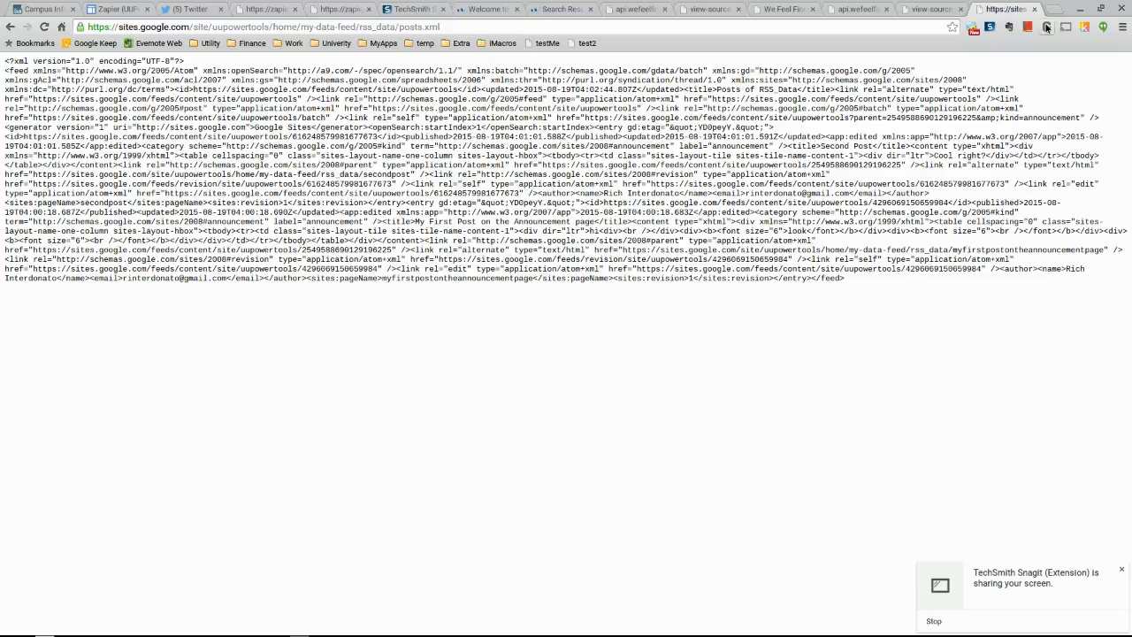
- Open the Feedly website in a new browser tab
{"action": "left_click", "coordinate": [620, 27]}
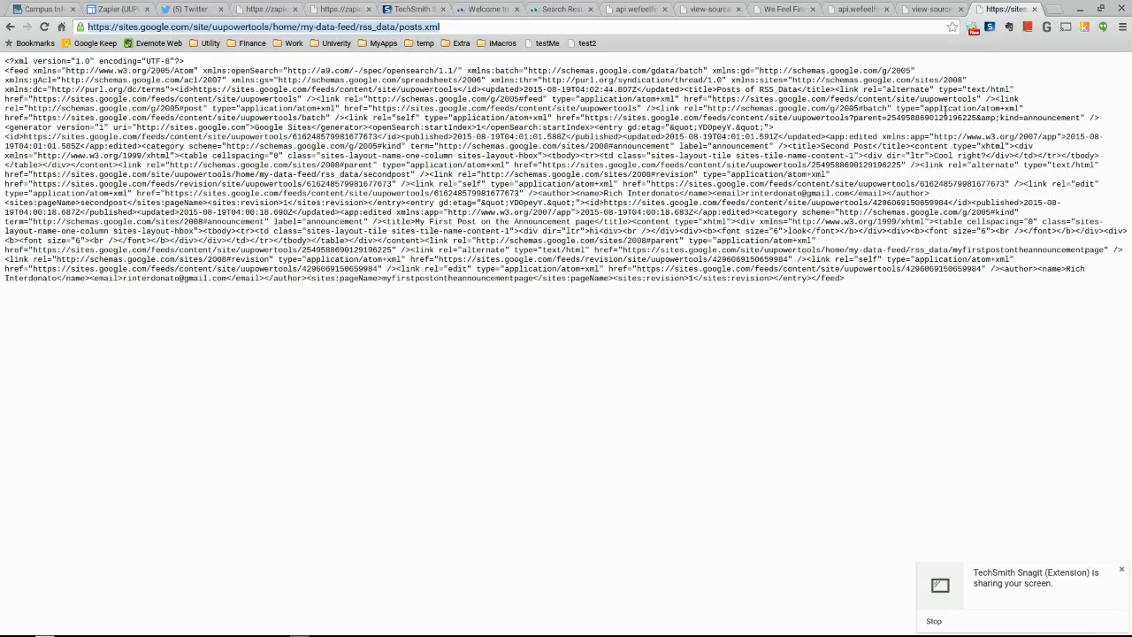
{"action": "left_click", "coordinate": [1052, 10]}
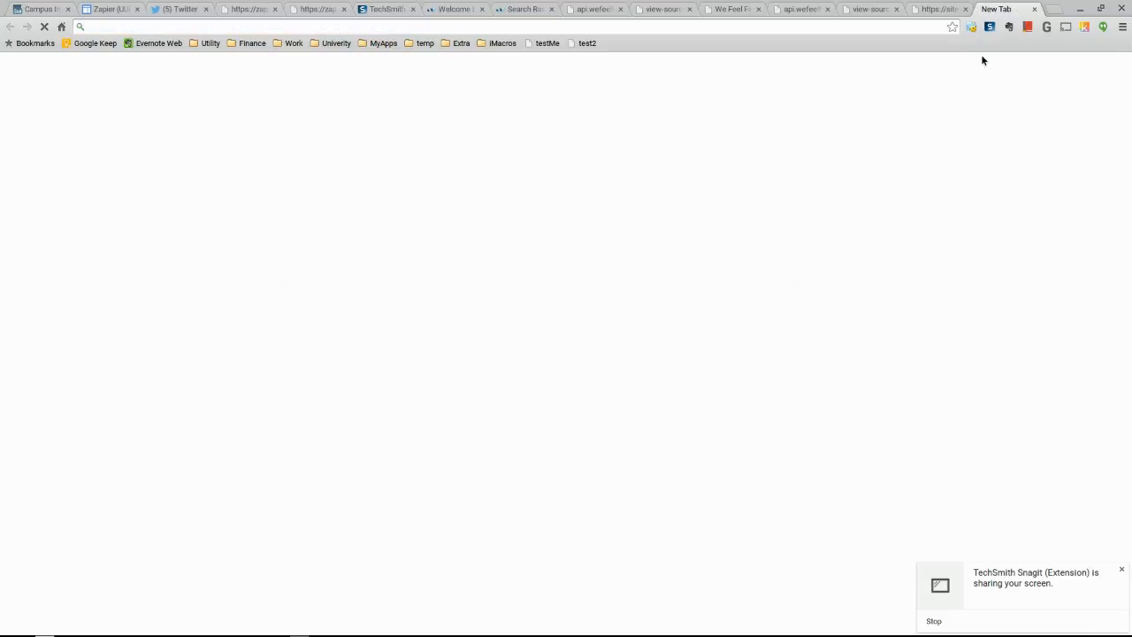
{"action": "type", "text": "feedly"}
{"action": "key", "text": "Return"}
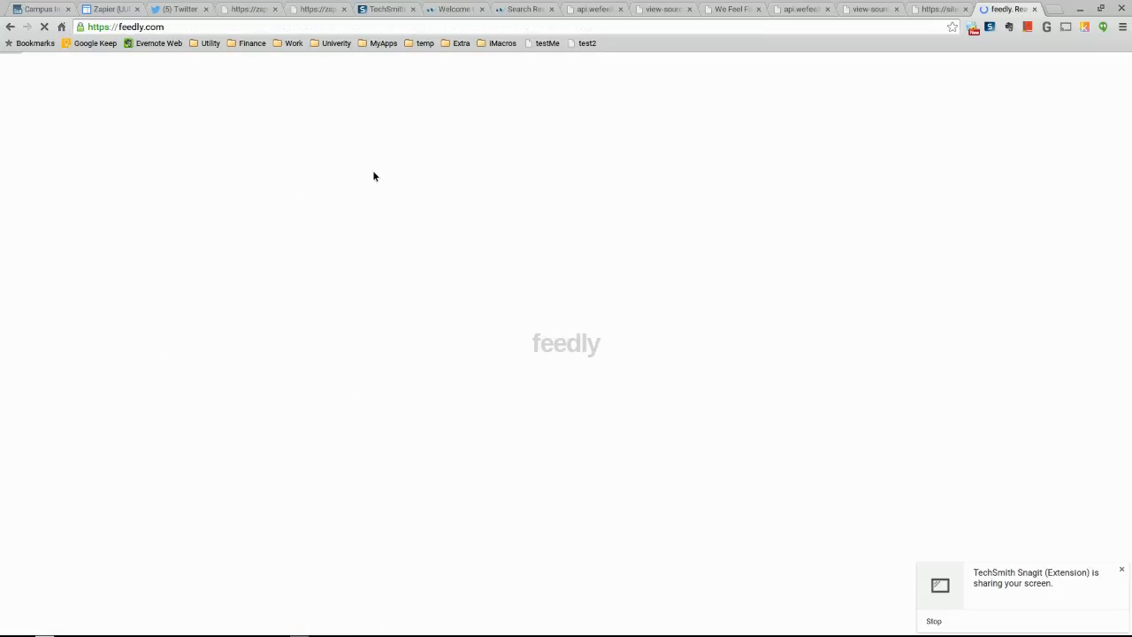
- Copy the full address of the RSS_Data posts.xml feed from its browser tab
{"action": "left_click", "coordinate": [943, 8]}
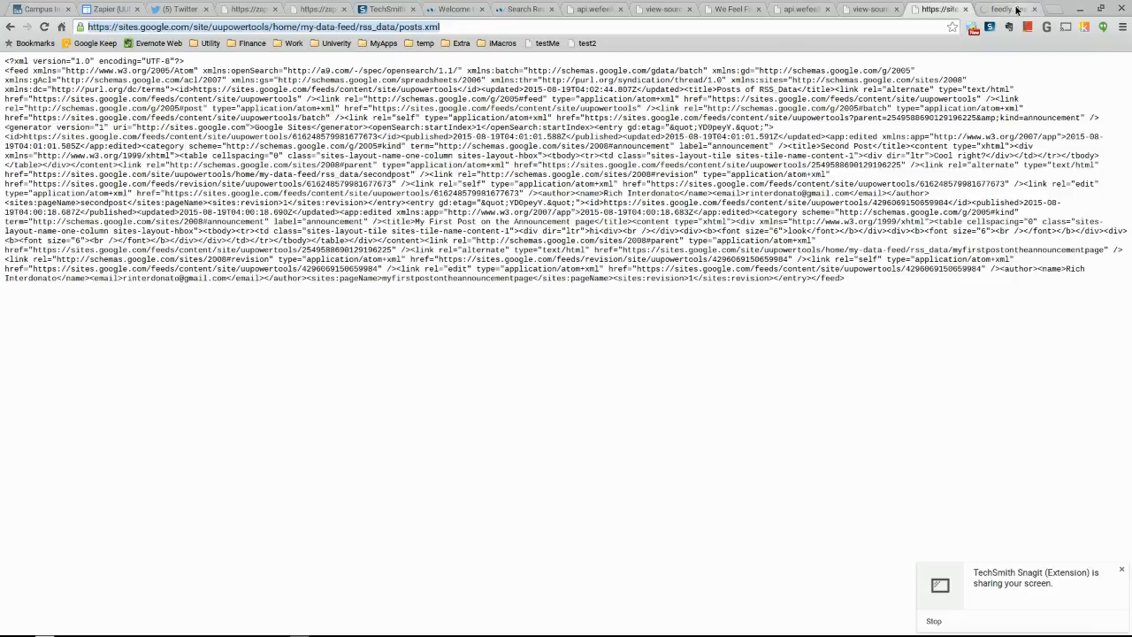
{"action": "right_click", "coordinate": [304, 28]}
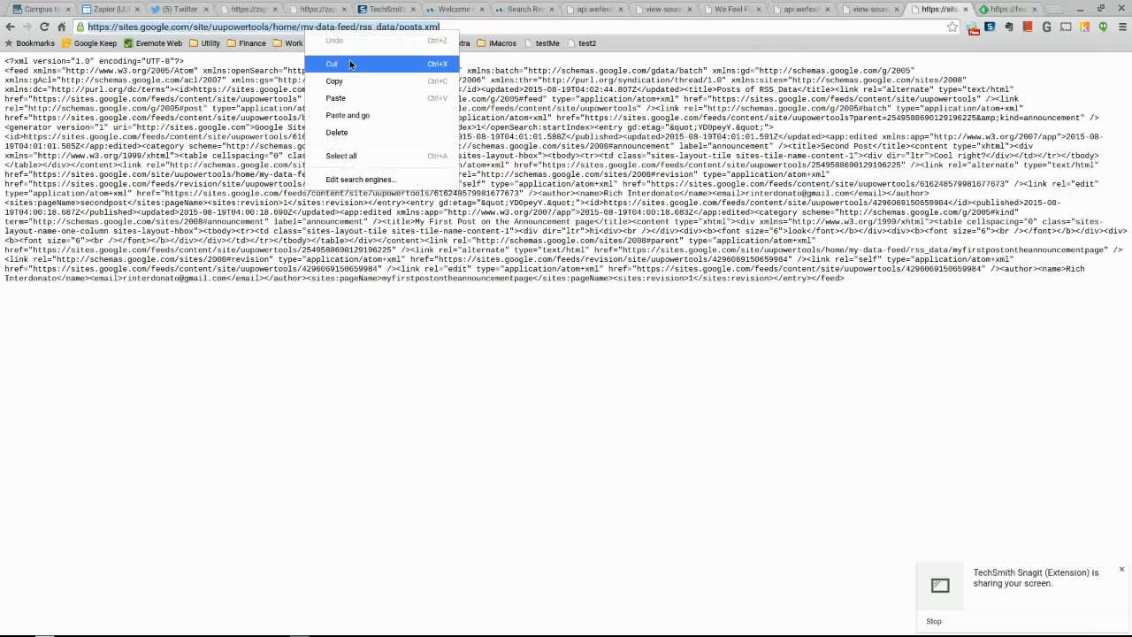
{"action": "left_click", "coordinate": [346, 84]}
- Switch to Feedly, search for the copied feed address, and open "Second Post" from the Posts of RSS_Data feed
{"action": "left_click", "coordinate": [999, 8]}
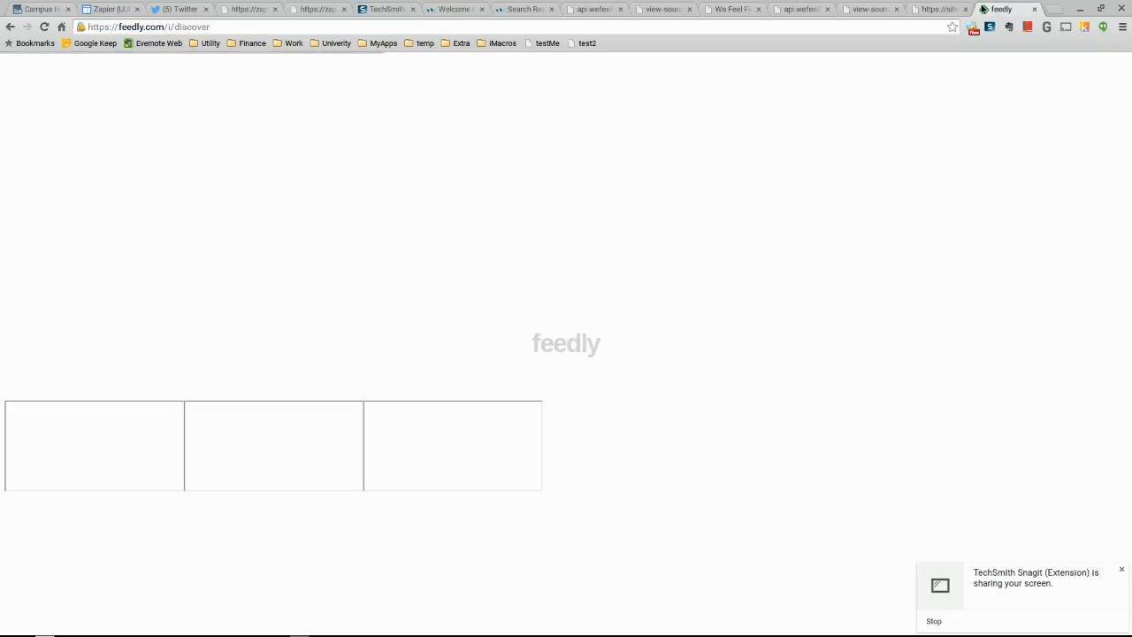
{"action": "right_click", "coordinate": [518, 171]}
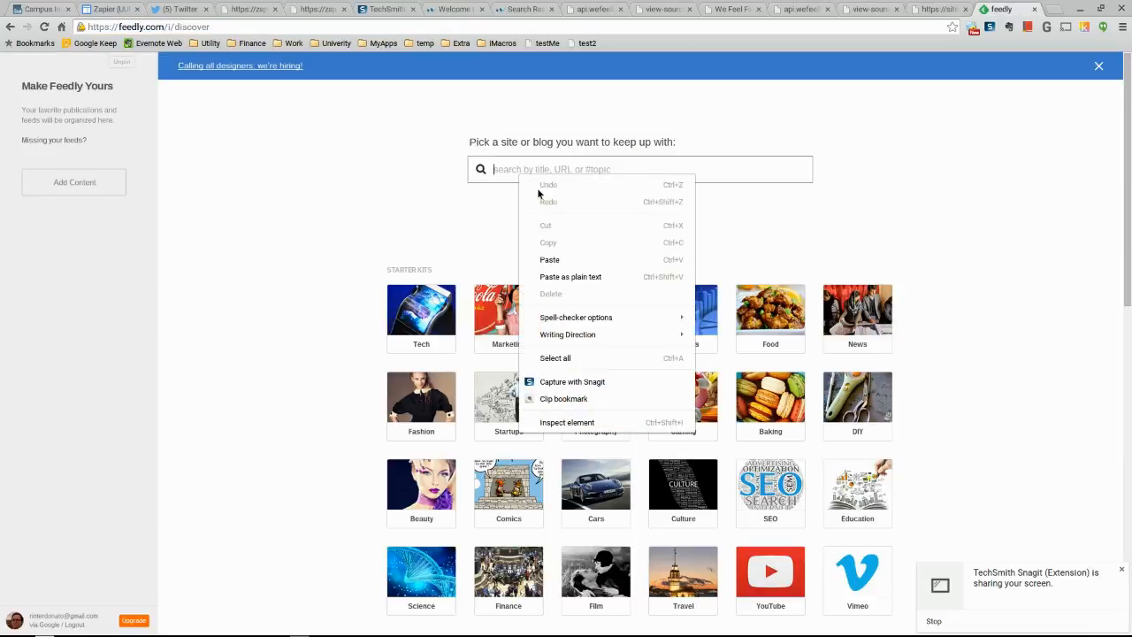
{"action": "left_click", "coordinate": [549, 259]}
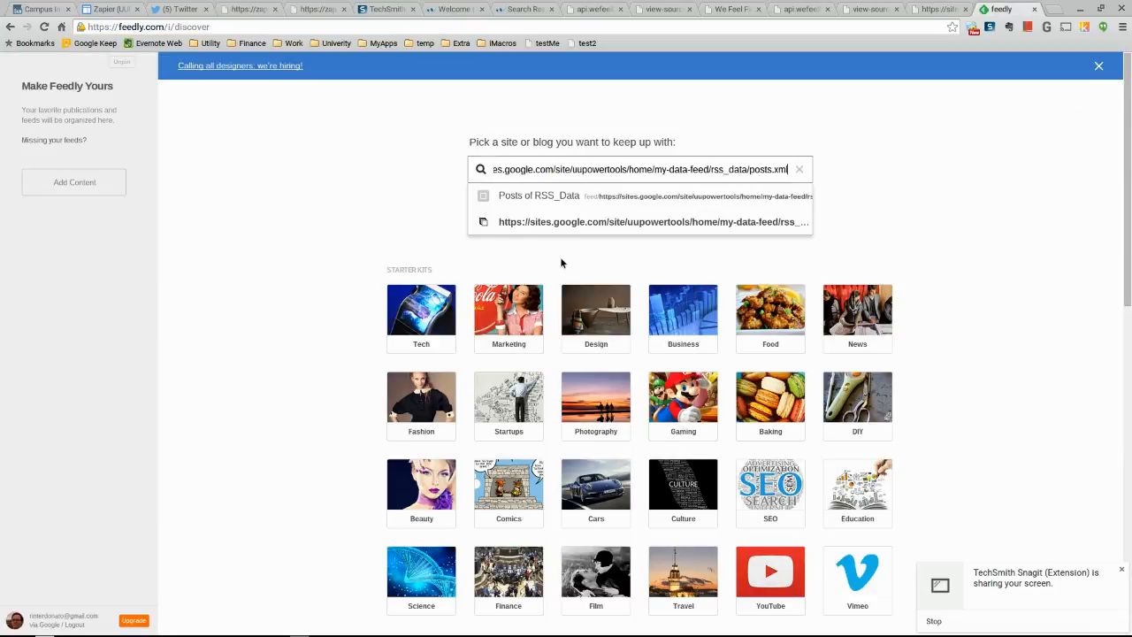
{"action": "key", "text": "Return"}
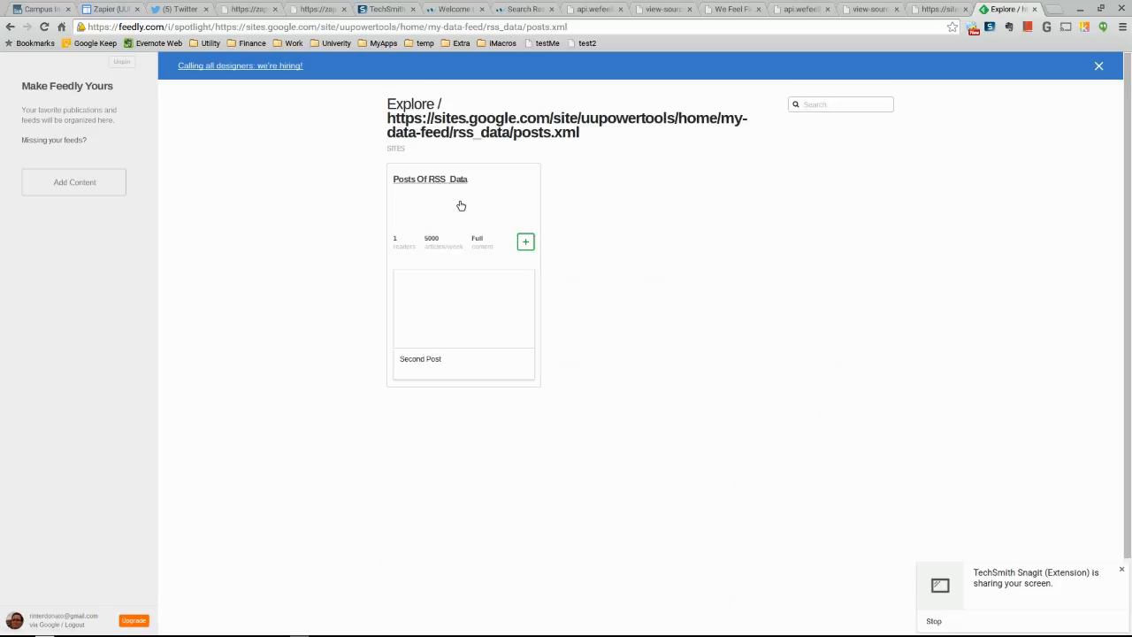
{"action": "left_click", "coordinate": [425, 364]}
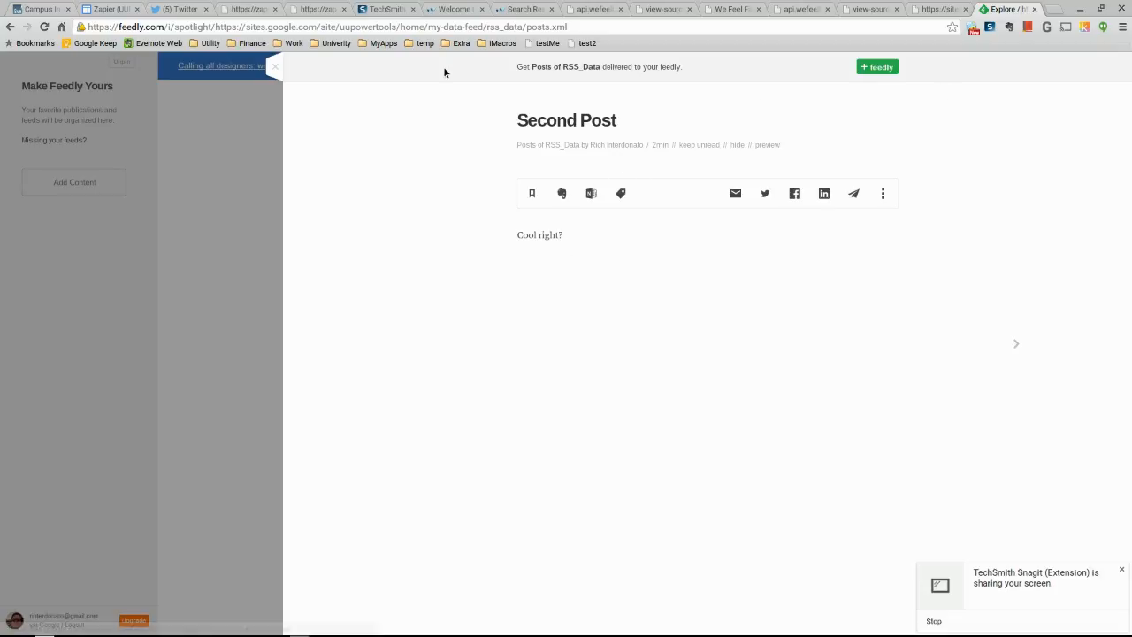
- Return from the posts.xml feed to the RSS_Data page in Google Sites and open the site's sharing settings
{"action": "left_click", "coordinate": [921, 10]}
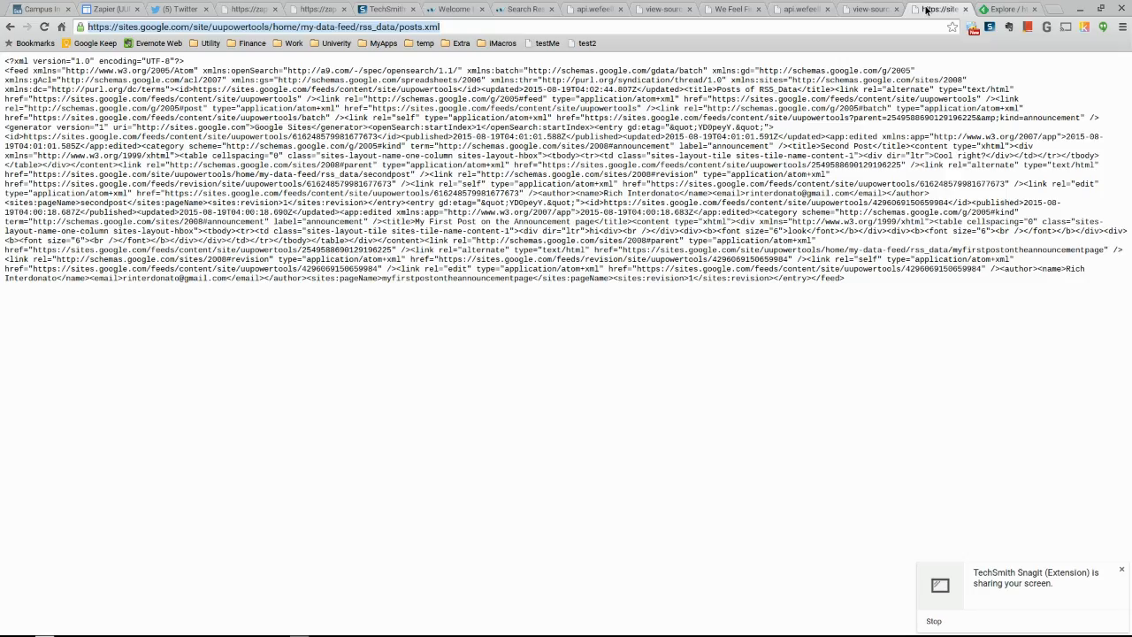
{"action": "left_click", "coordinate": [870, 9]}
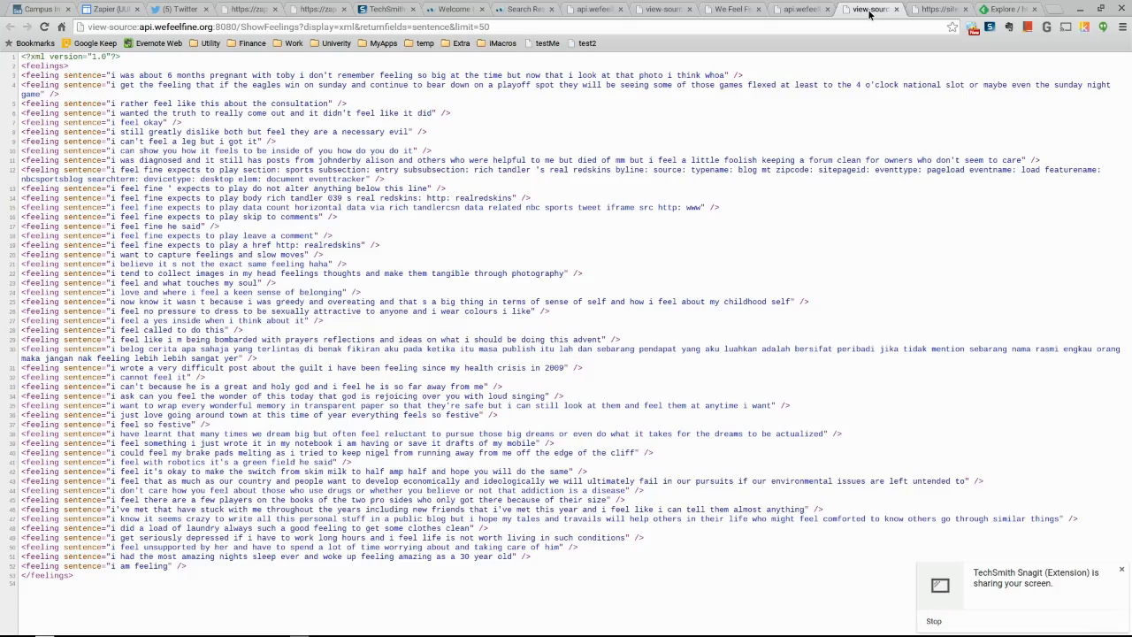
{"action": "left_click", "coordinate": [925, 11]}
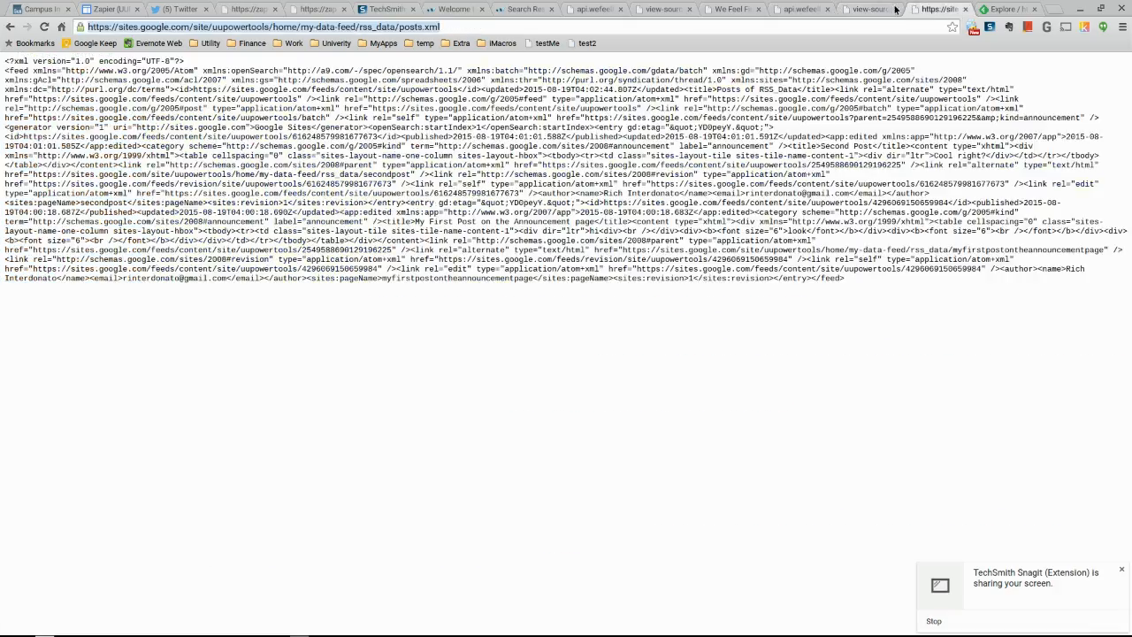
{"action": "left_click", "coordinate": [7, 27]}
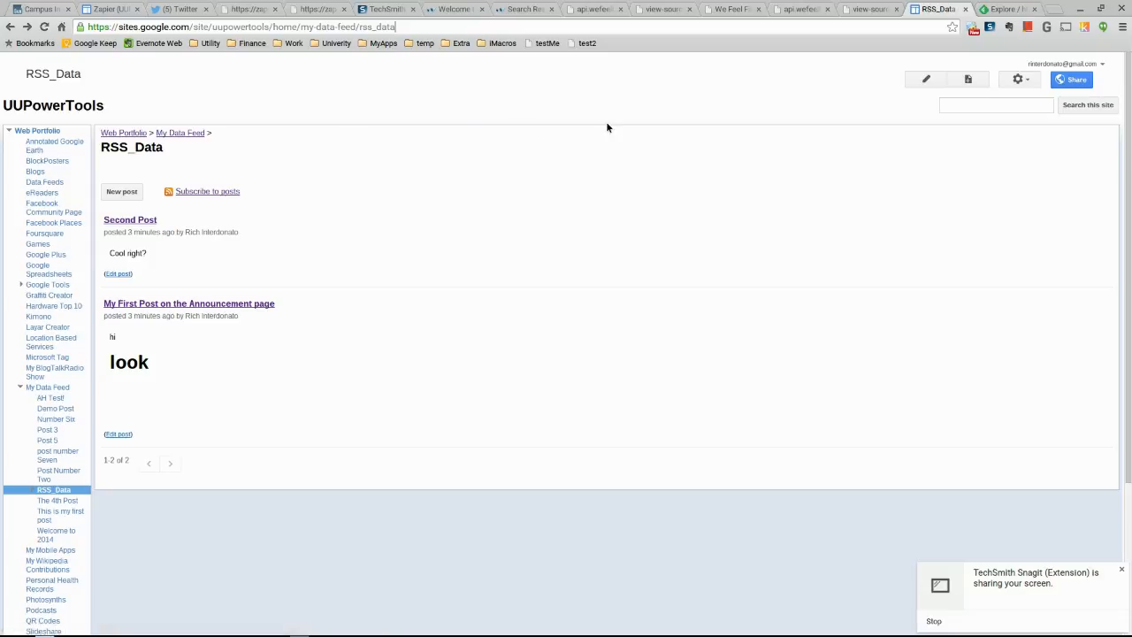
{"action": "left_click", "coordinate": [1069, 84]}
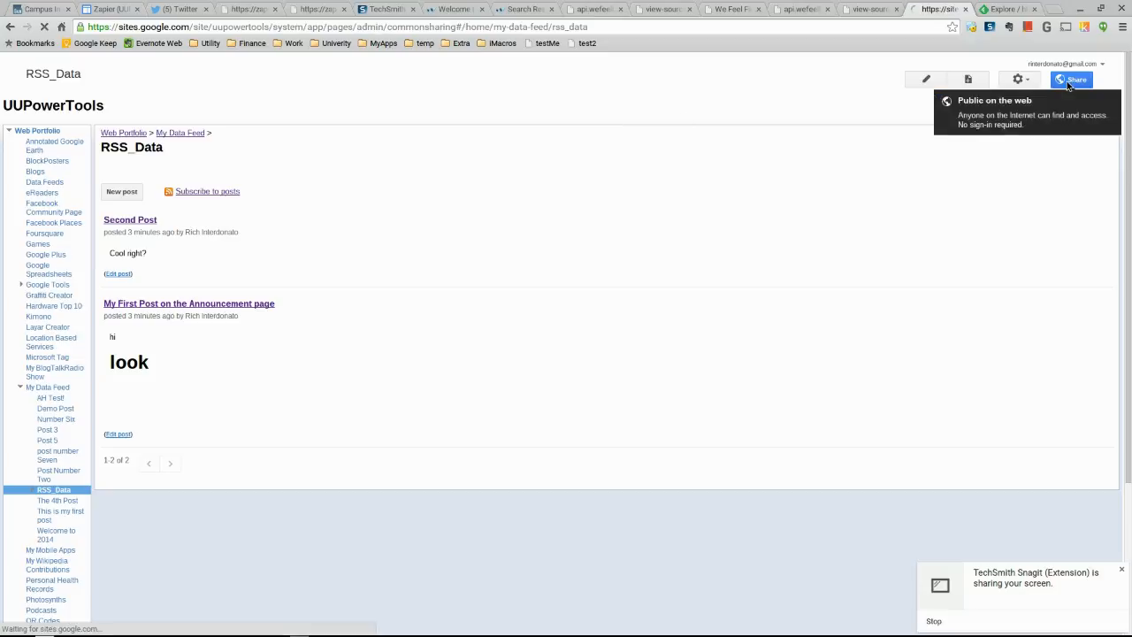